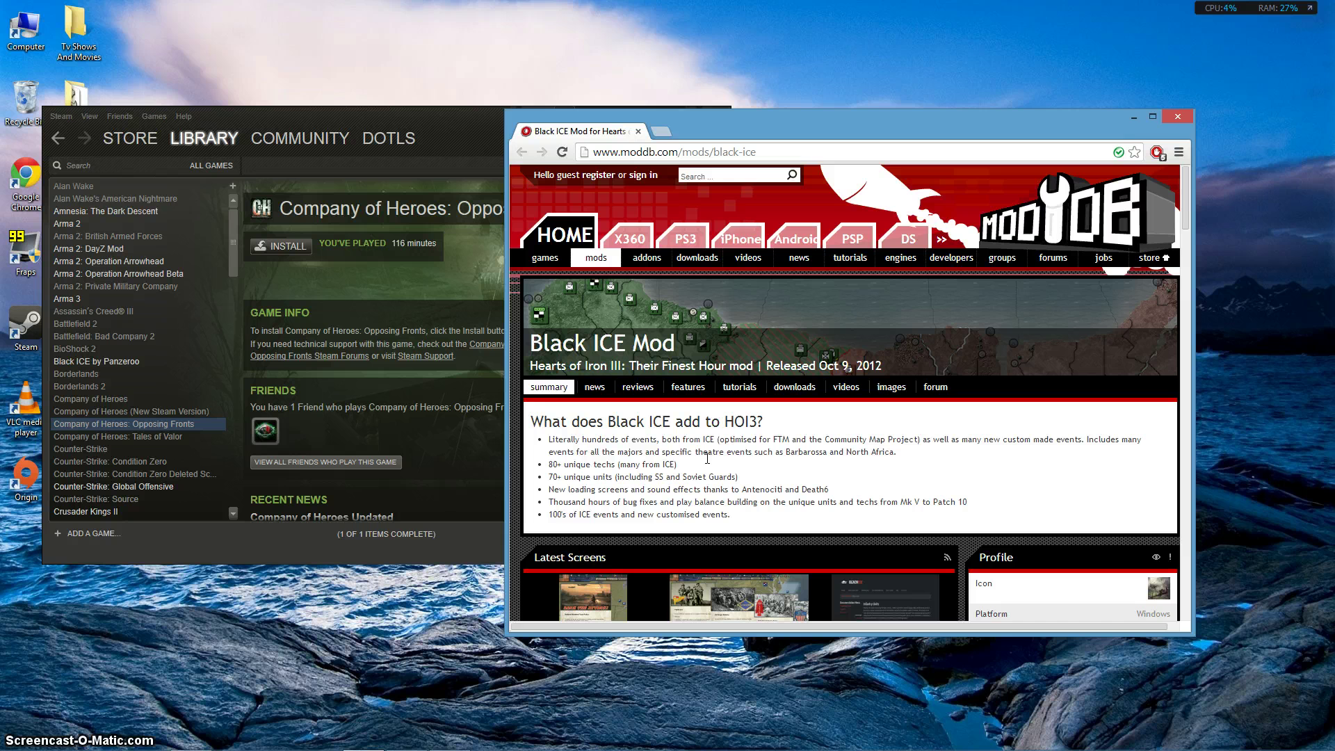
- Maximize the browser on ModDB's Black ICE Mod page and close the mods dropdown
{"action": "left_click", "coordinate": [1152, 116]}
{"action": "left_click", "coordinate": [396, 151]}
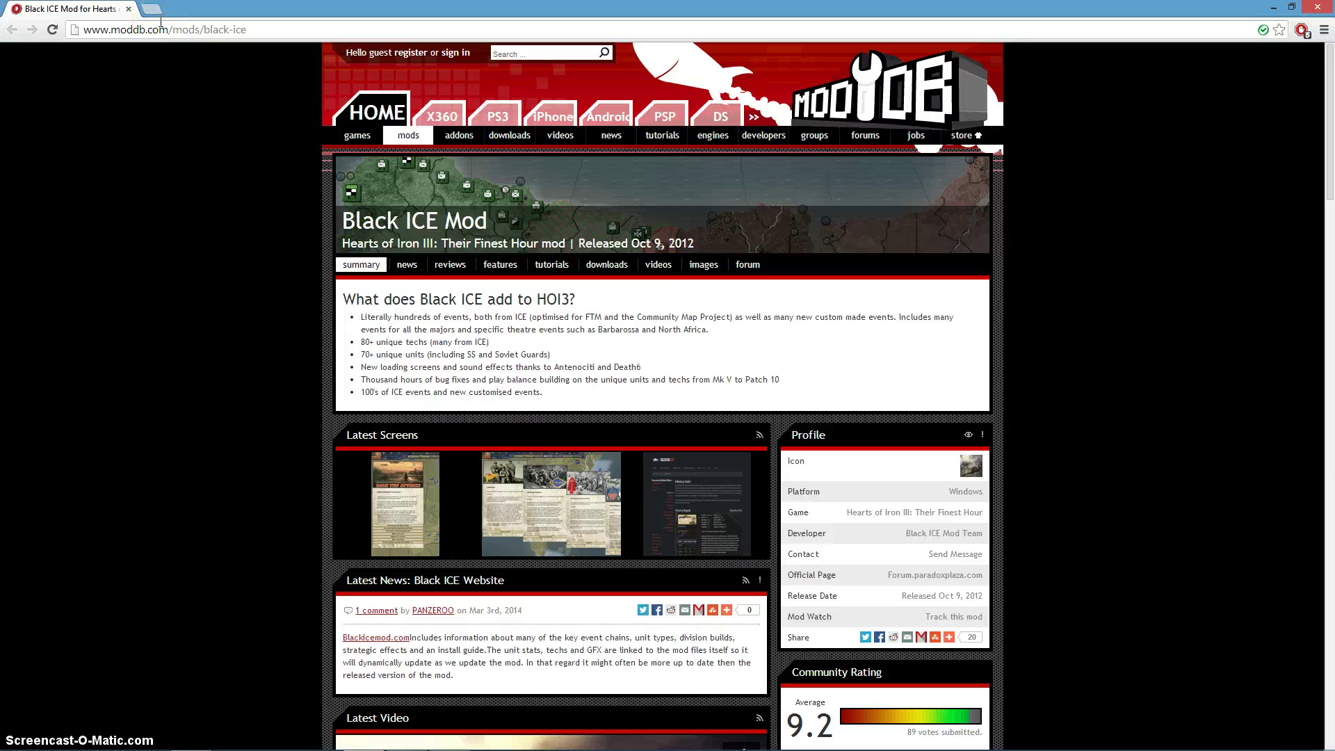
- Show the Black ICE Mod downloads list, dismiss the Java update notice, and open Black ICE Mk VII 5.01
{"action": "left_click", "coordinate": [616, 275]}
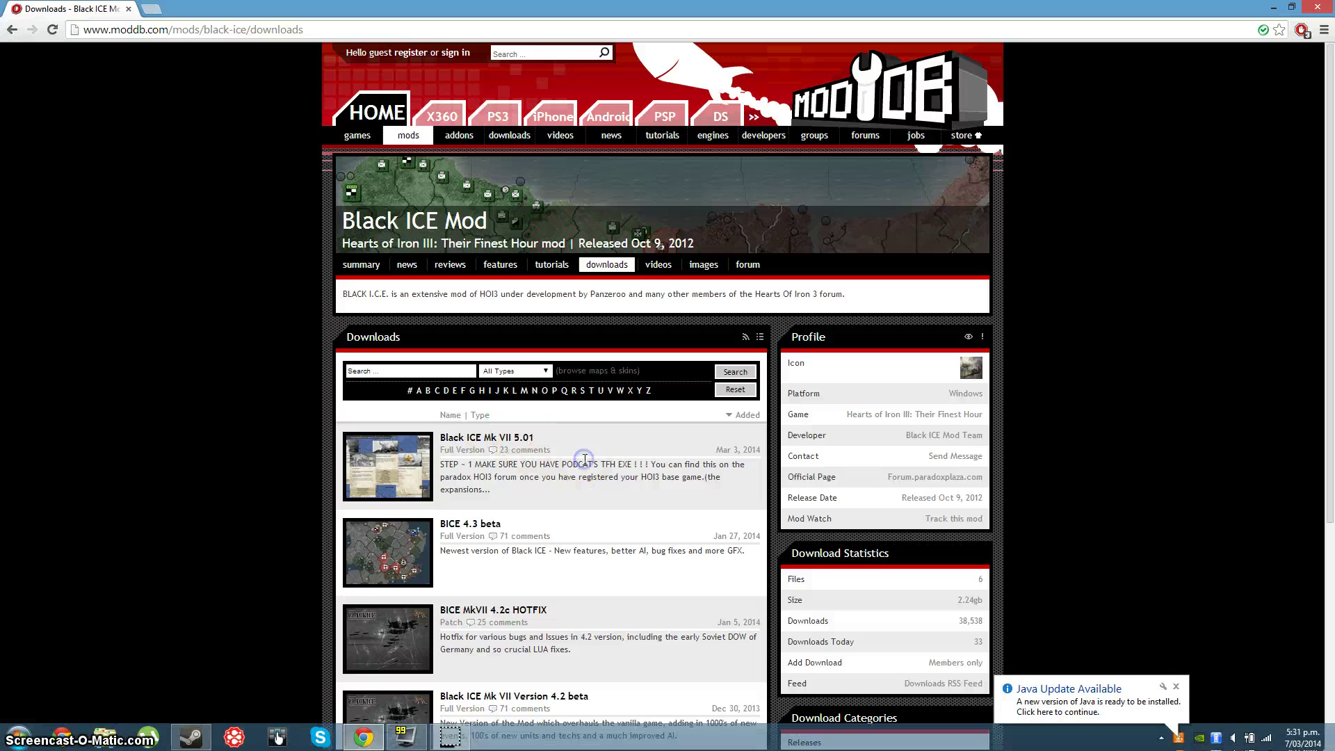
{"action": "left_click", "coordinate": [1176, 687]}
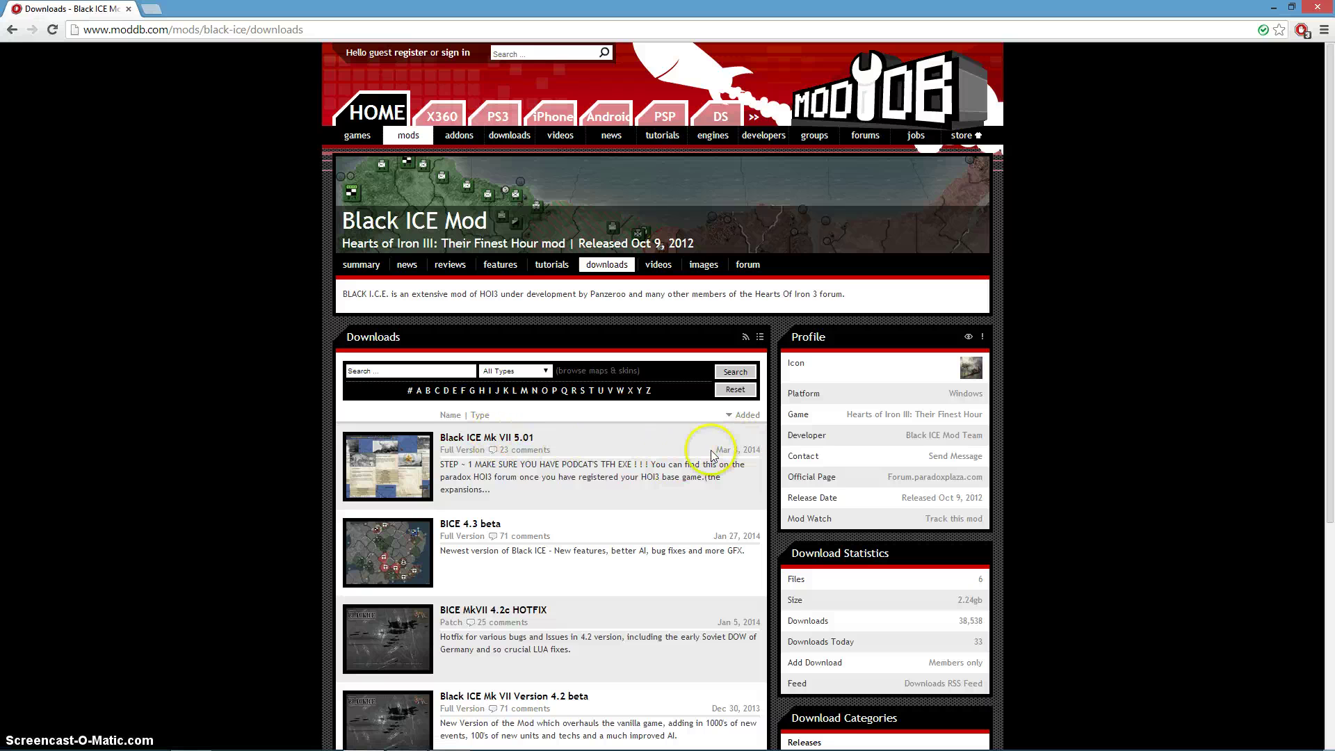
{"action": "left_click", "coordinate": [490, 447]}
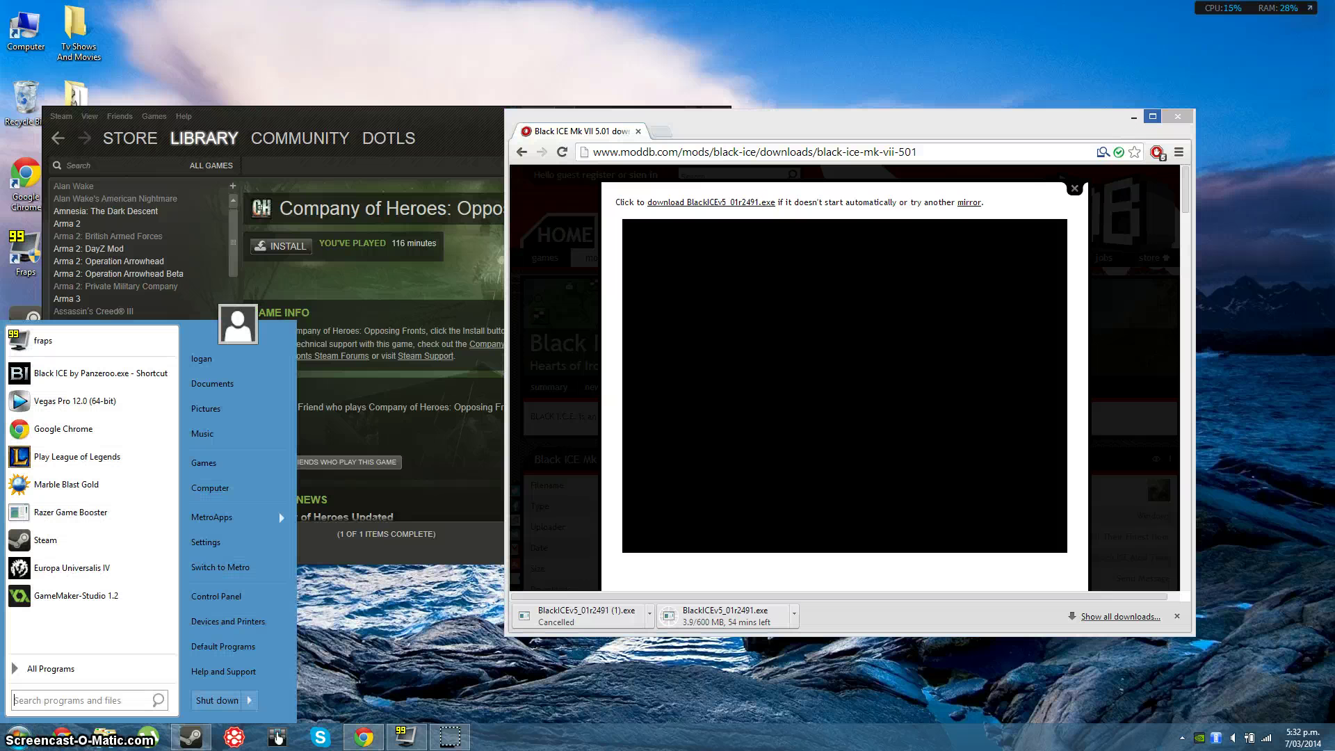
- Enter and clear a Start menu search while BlackICEv5_01r2491.exe keeps downloading
{"action": "type", "text": "d"}
{"action": "key", "text": "BackSpace"}
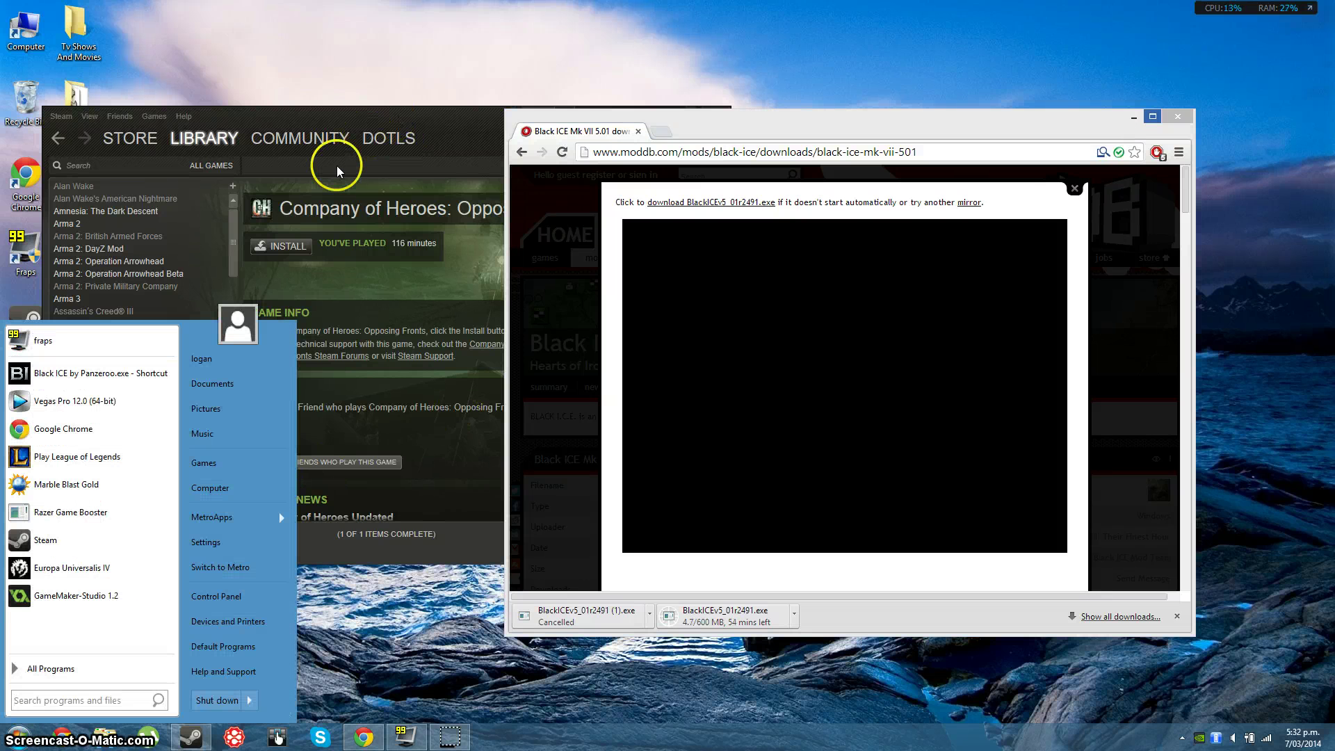
- Open Hearts of Iron III's install folder from Steam via Properties > Local Files > Browse Local Files
{"action": "left_click", "coordinate": [312, 122]}
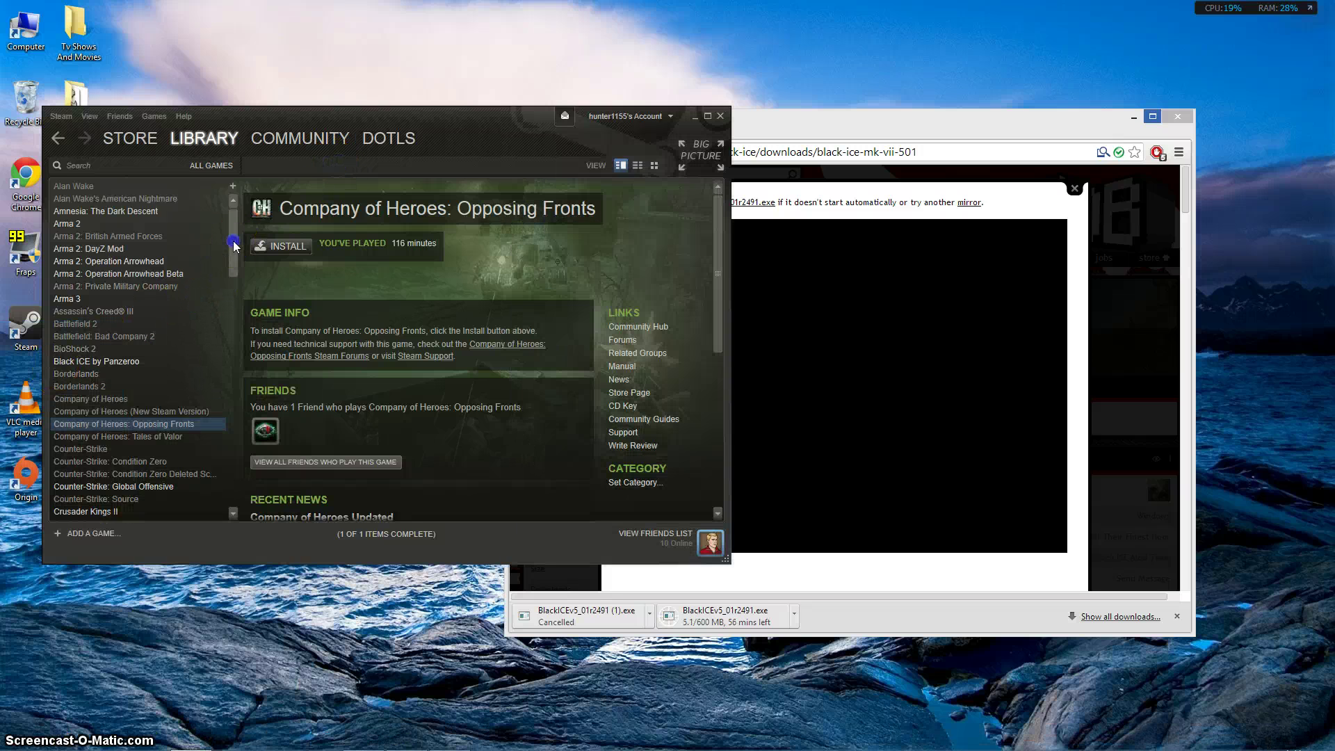
{"action": "scroll", "coordinate": [233, 241], "scroll_direction": "down", "scroll_amount": 1}
{"action": "left_click_drag", "start_coordinate": [232, 228], "coordinate": [234, 361]}
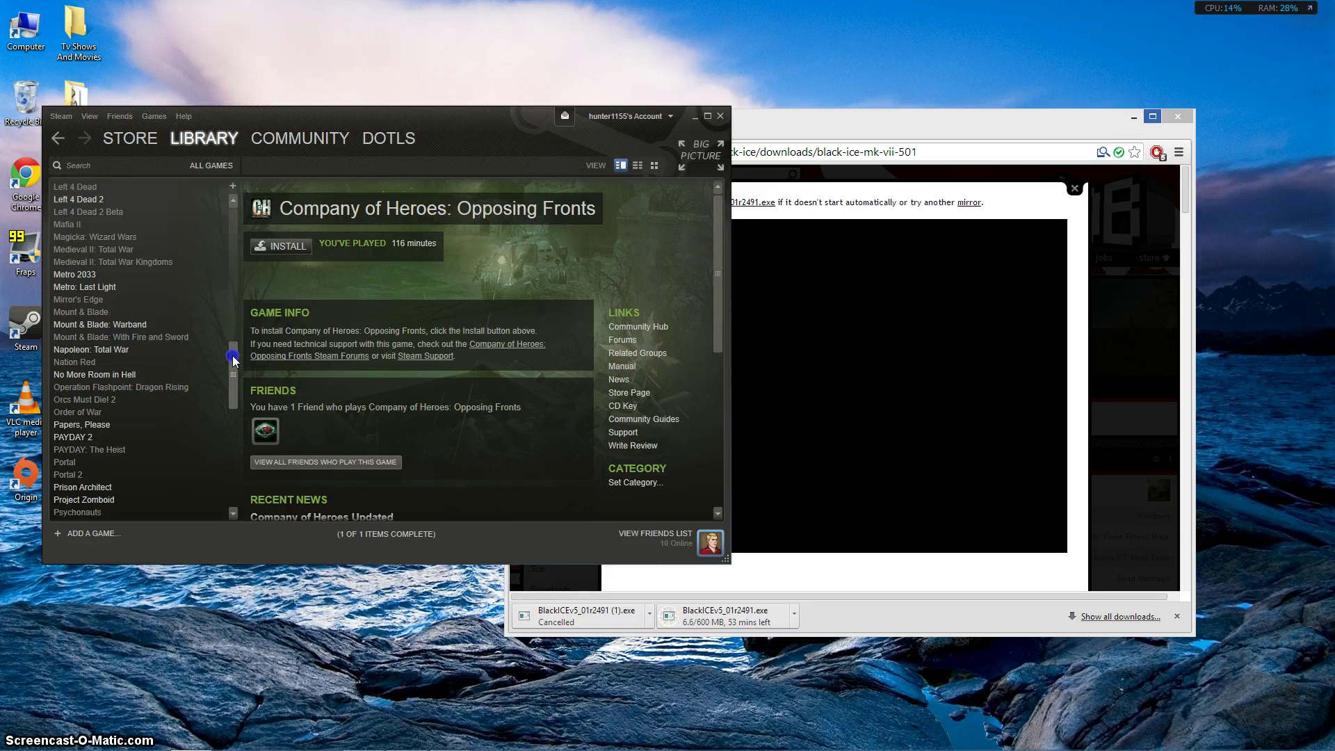
{"action": "scroll", "coordinate": [232, 362], "scroll_direction": "up", "scroll_amount": 2}
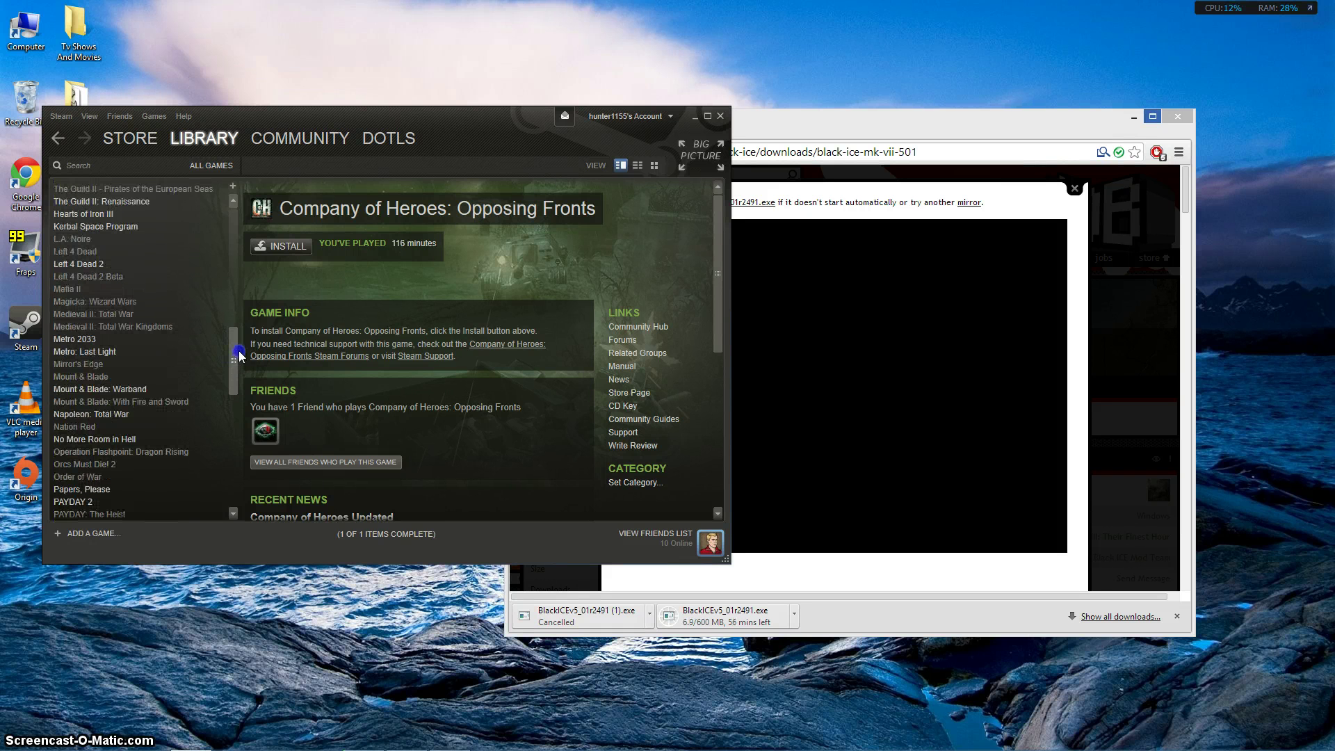
{"action": "right_click", "coordinate": [119, 215]}
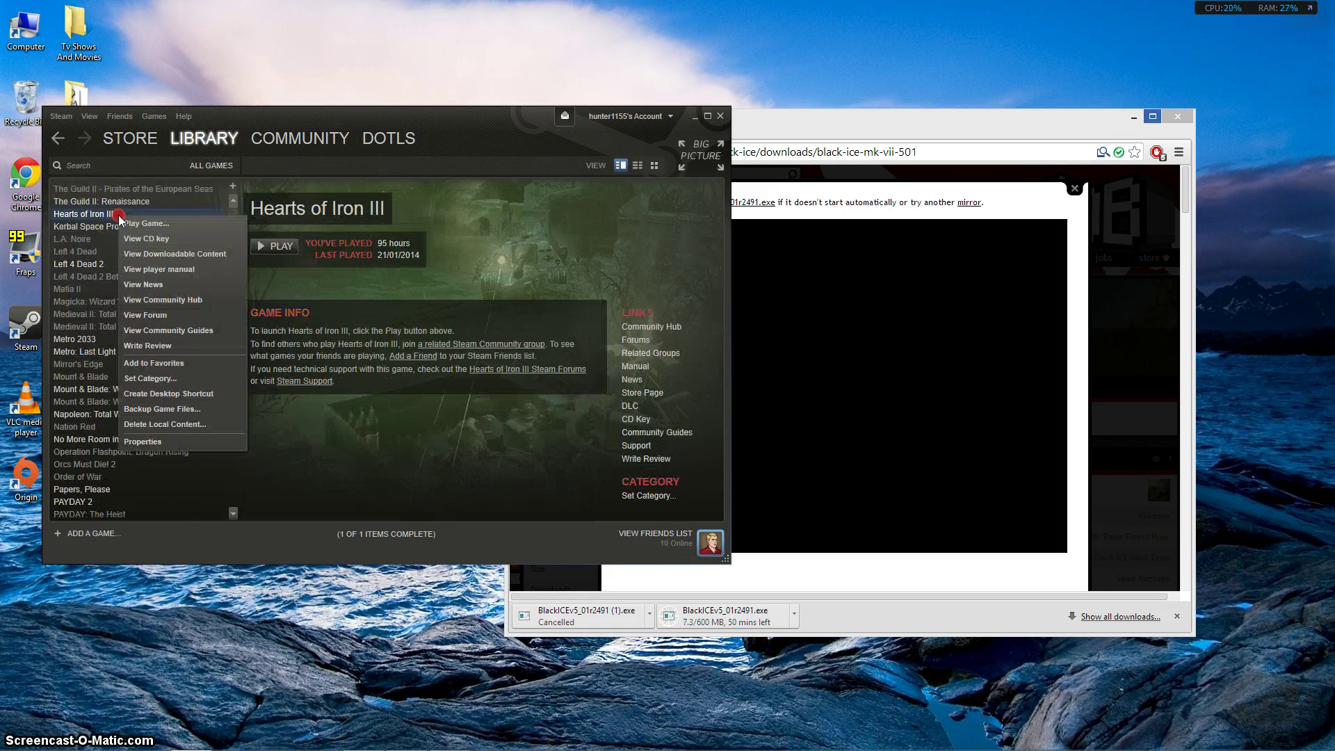
{"action": "left_click", "coordinate": [196, 442]}
{"action": "left_click", "coordinate": [612, 266]}
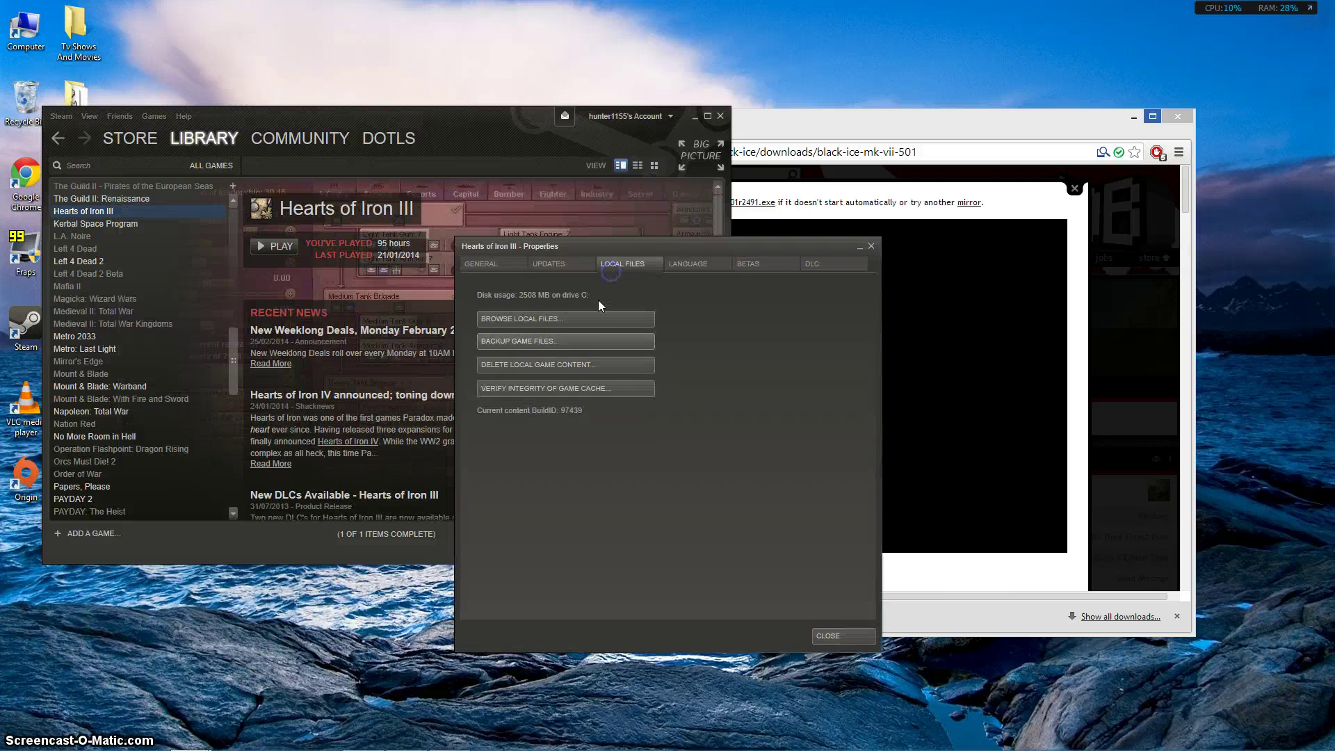
{"action": "left_click", "coordinate": [591, 317]}
{"action": "left_click_drag", "start_coordinate": [696, 125], "coordinate": [695, 287]}
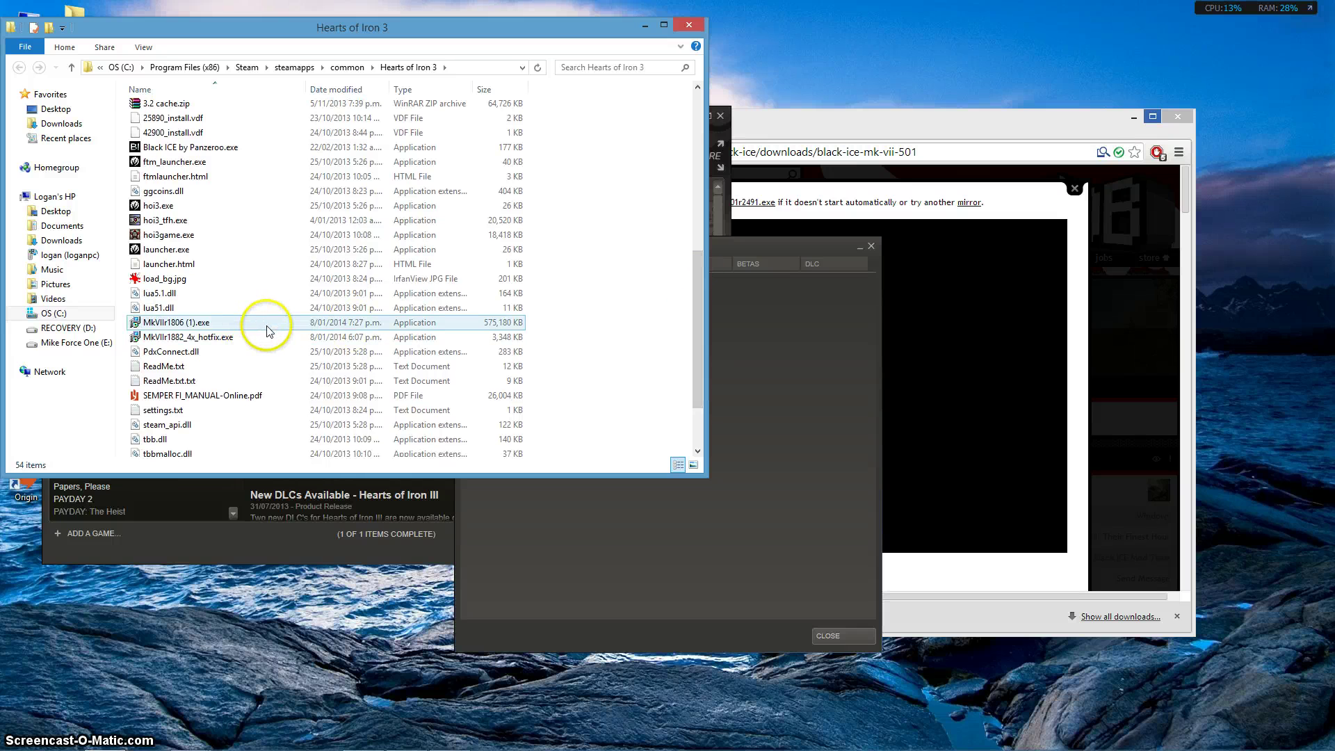
- Reopen the Hearts of Iron III install folder through Steam's game properties
{"action": "mouse_move", "coordinate": [266, 332]}
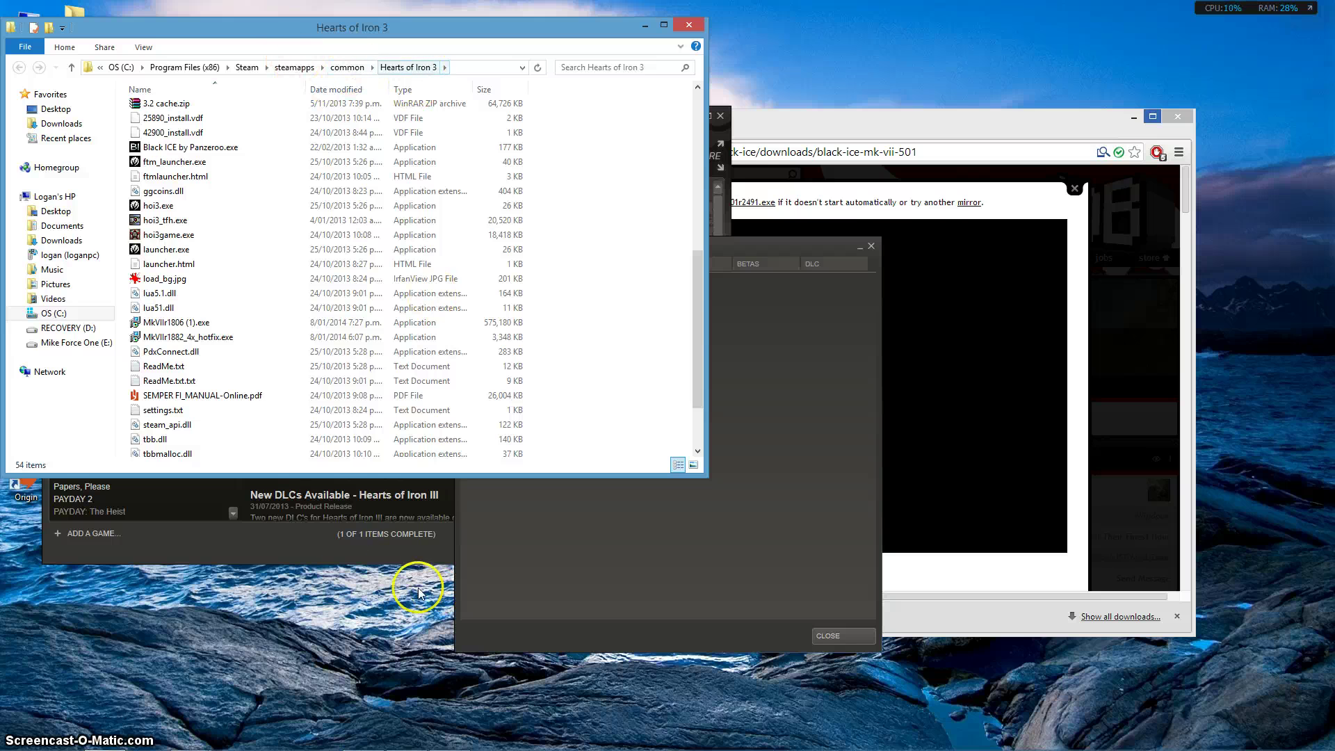
{"action": "left_click", "coordinate": [249, 544]}
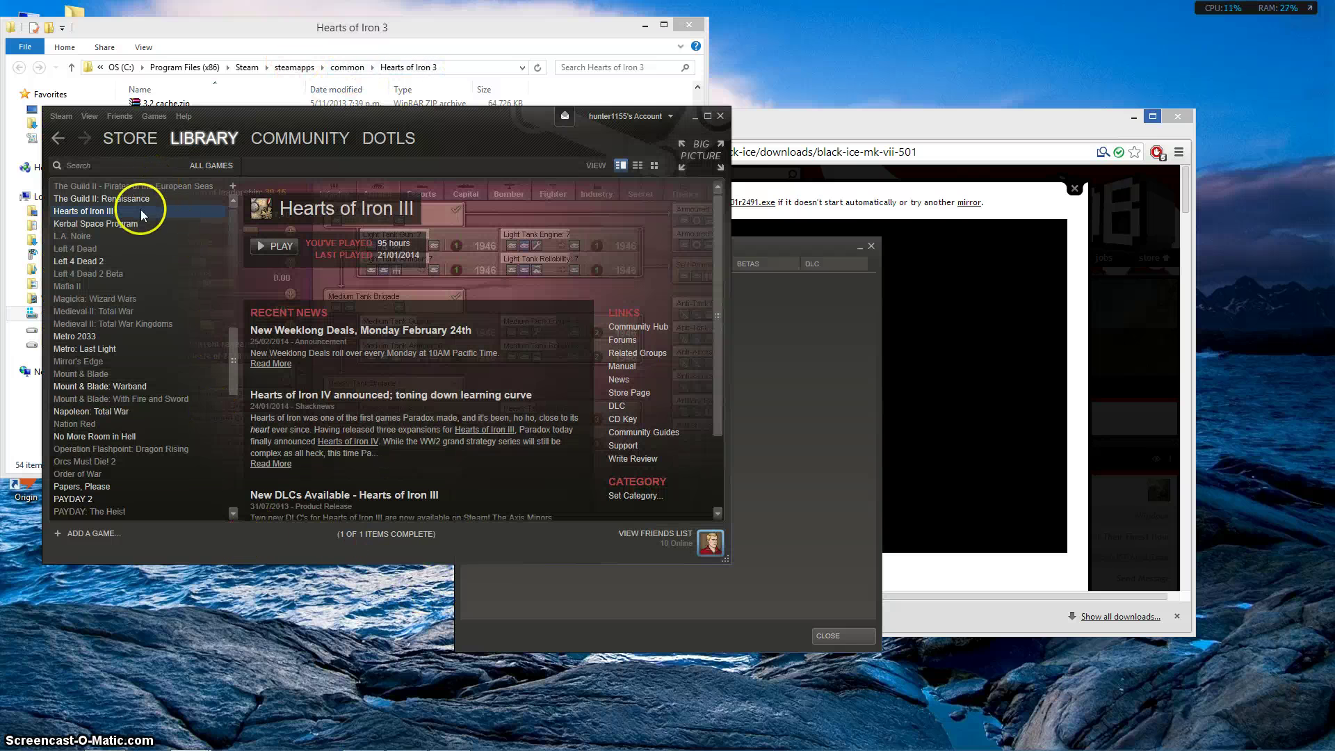
{"action": "right_click", "coordinate": [207, 217]}
{"action": "left_click", "coordinate": [228, 440]}
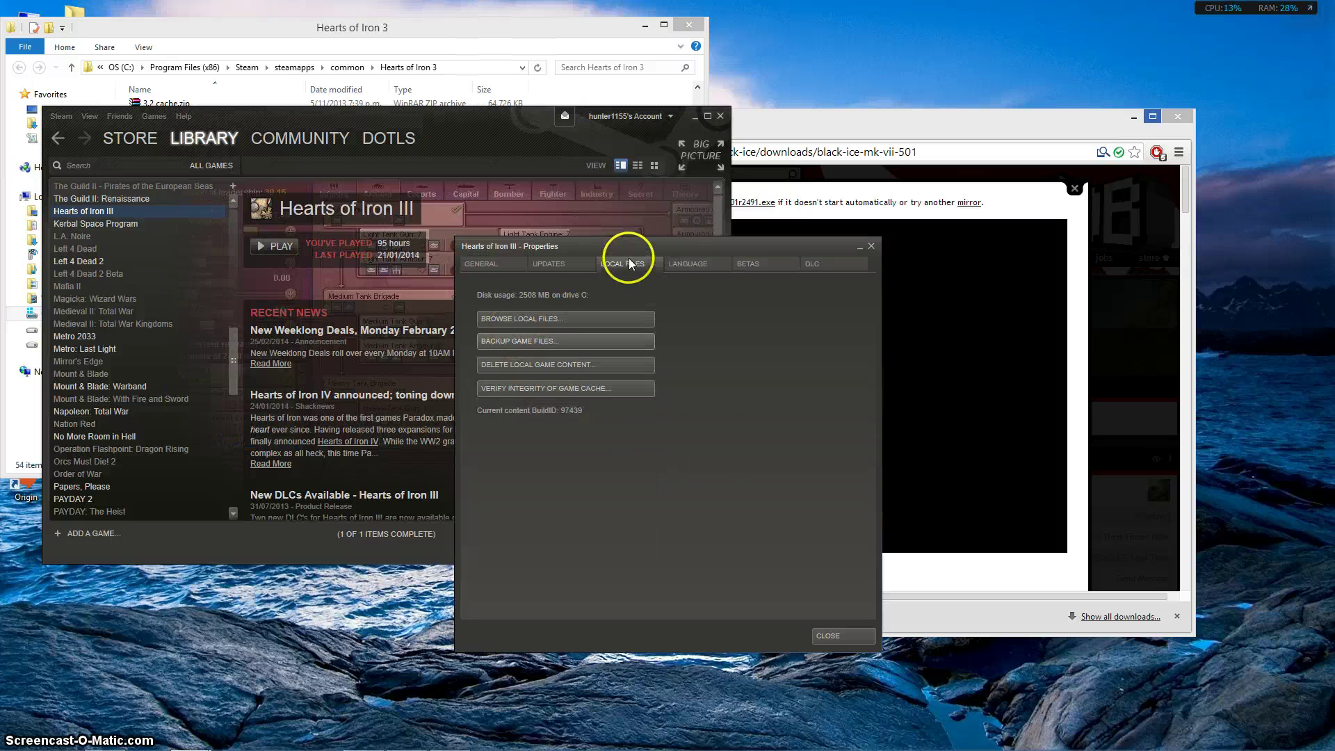
{"action": "left_click", "coordinate": [579, 319]}
- Pick through the Hearts of Iron 3 files to the MkVIIr1806 (1).exe Black ICE installer
{"action": "left_click", "coordinate": [426, 148]}
{"action": "left_click", "coordinate": [304, 209]}
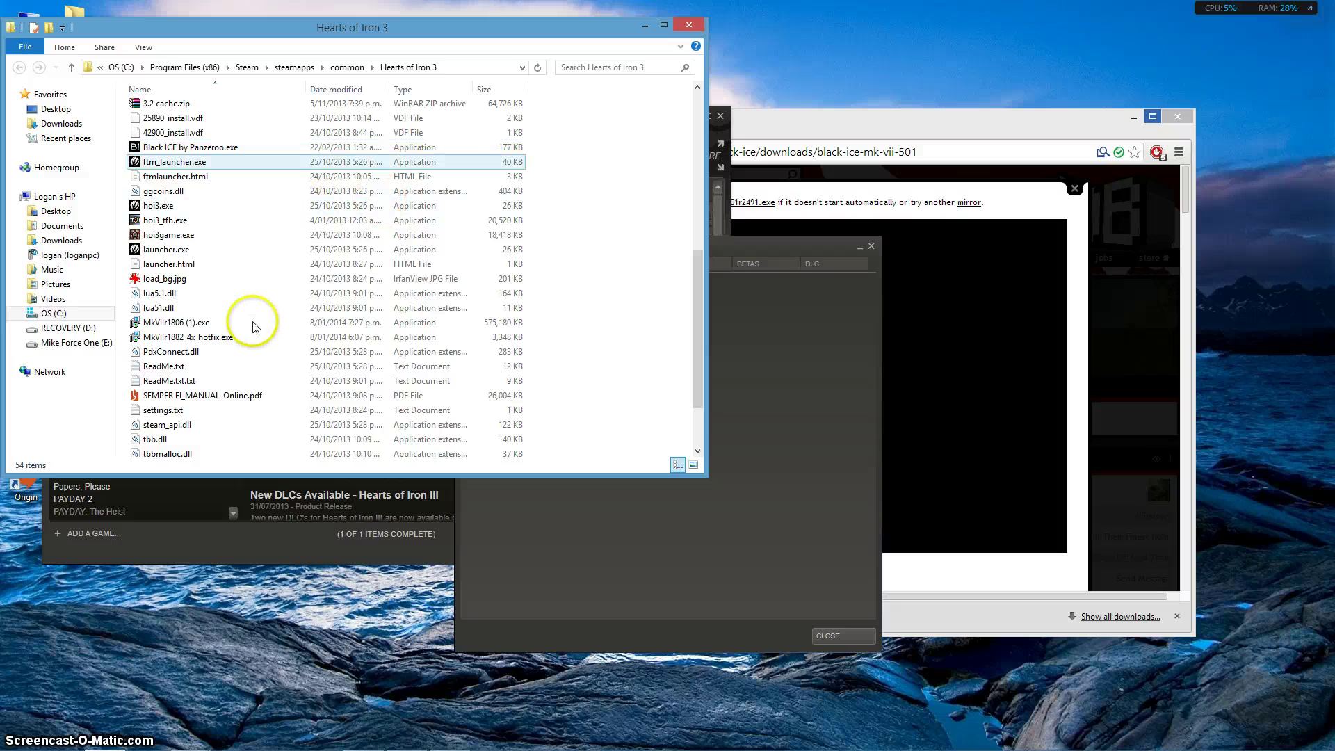
{"action": "left_click", "coordinate": [282, 351]}
{"action": "left_click", "coordinate": [186, 339]}
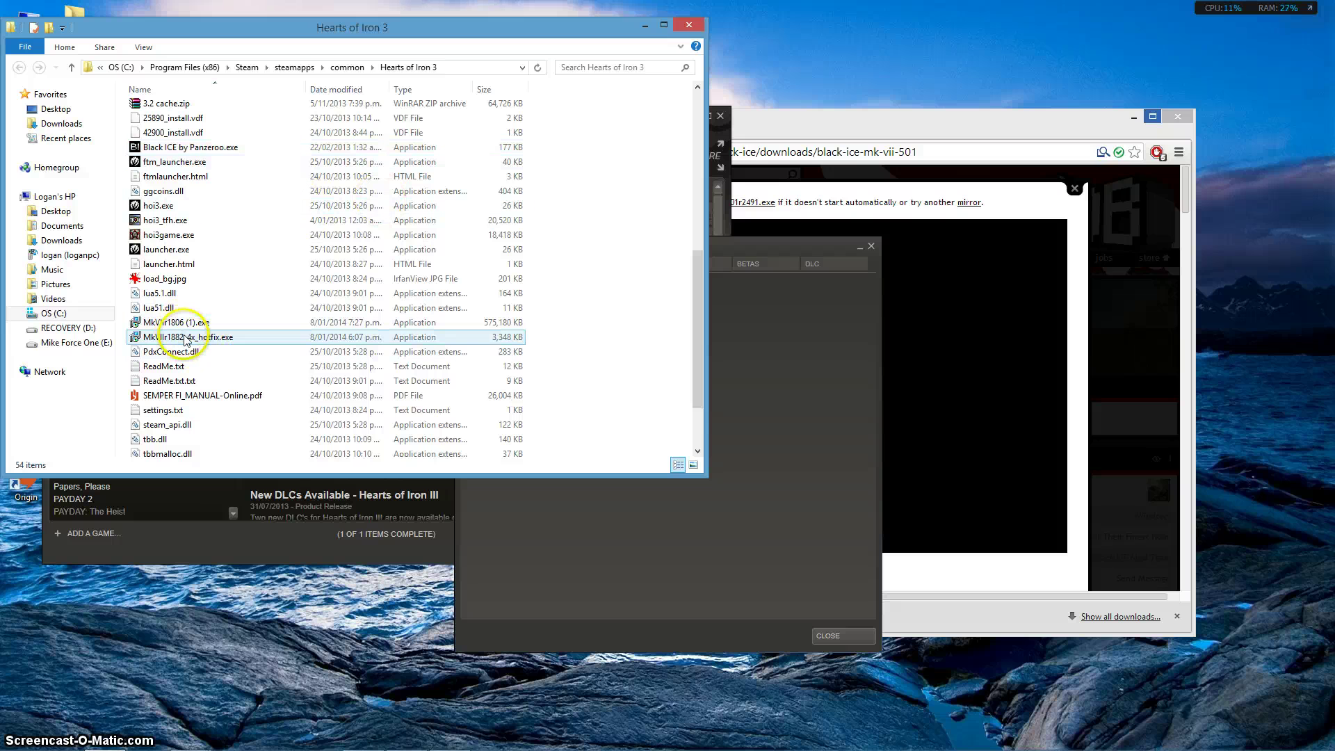
{"action": "left_click", "coordinate": [194, 327]}
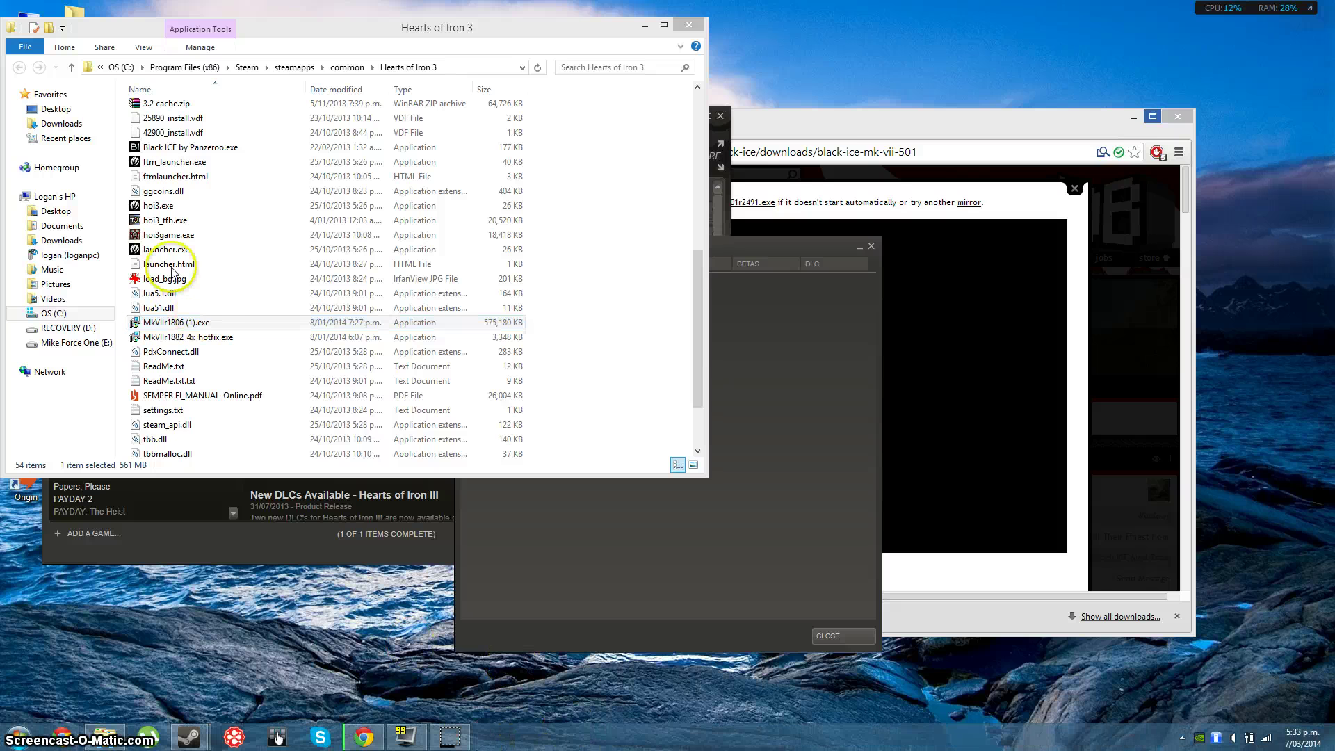
{"action": "left_click", "coordinate": [784, 486]}
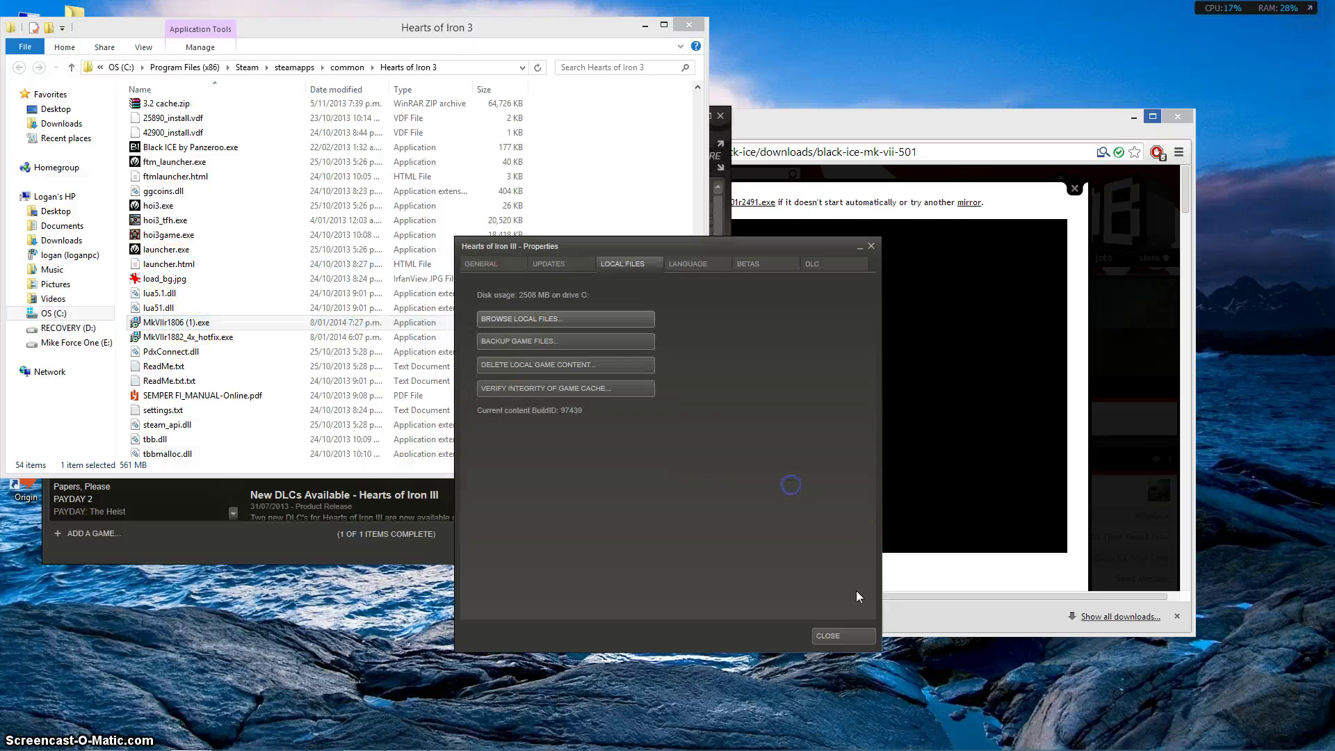
- Close Steam properties and install Black ICE into the Hearts of Iron 3 Steam folder
{"action": "left_click", "coordinate": [835, 637]}
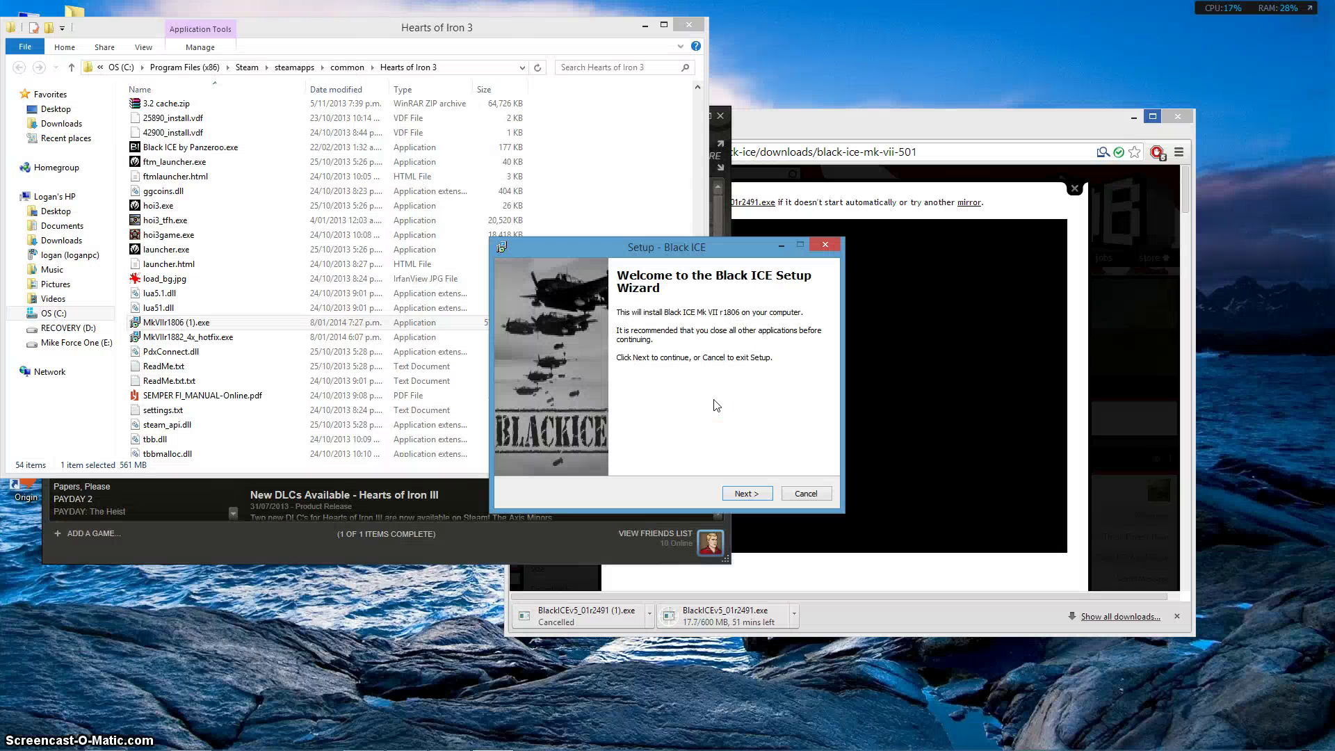
{"action": "key", "text": "Return"}
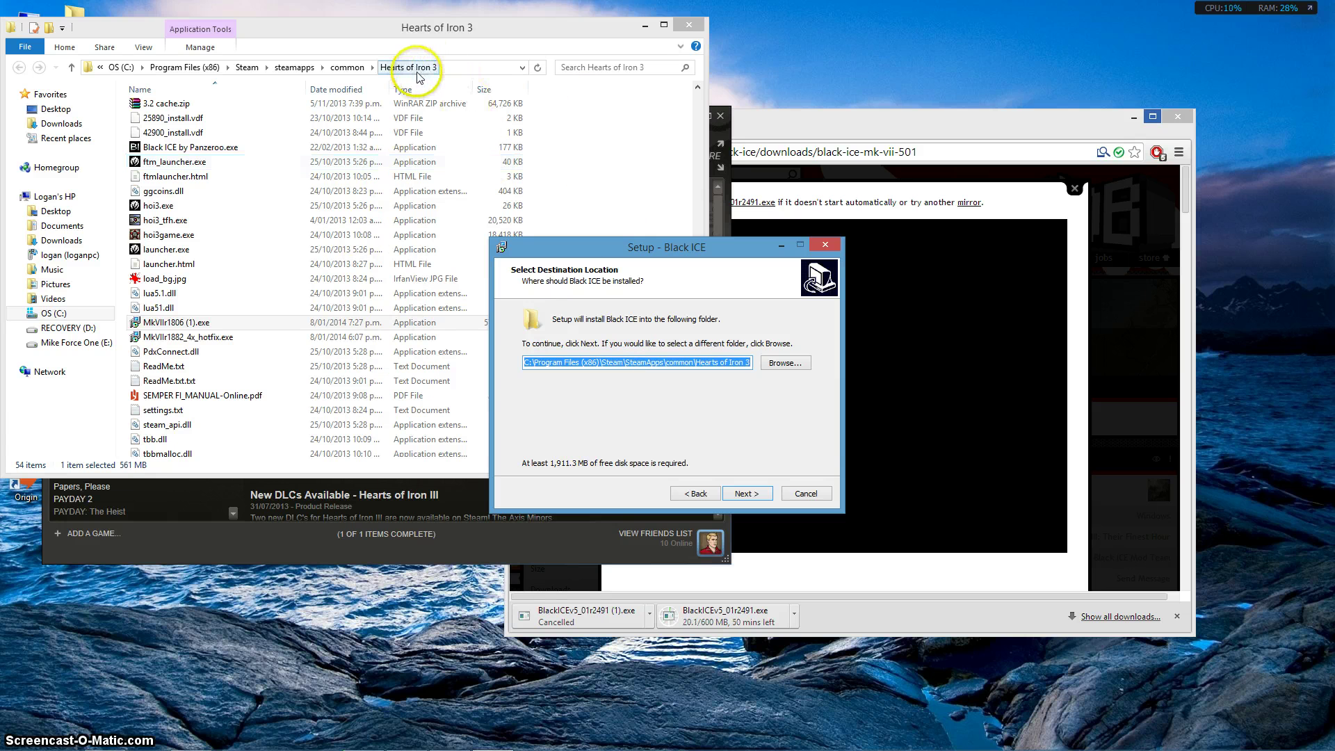
{"action": "key", "text": "Return"}
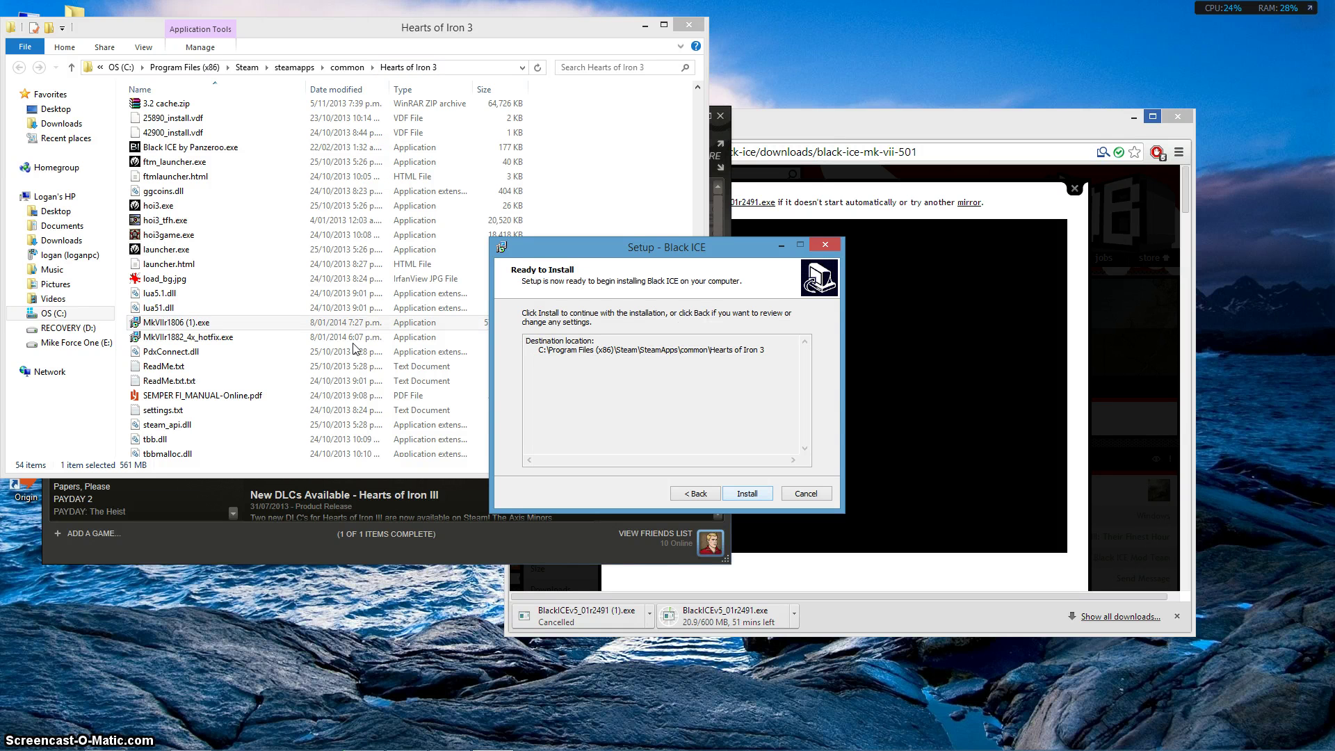
{"action": "left_click", "coordinate": [757, 495]}
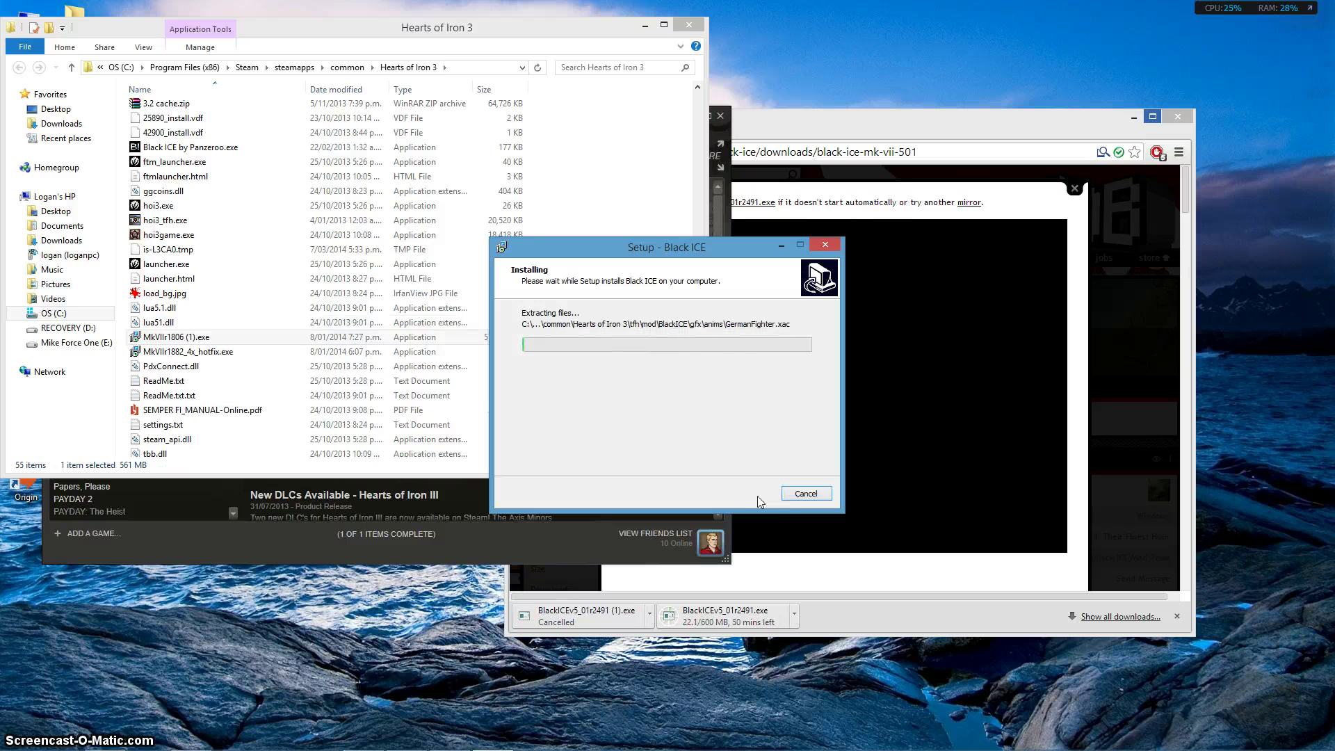
- Bring Steam's library forward on the Hearts of Iron III page and move it to the lower right
{"action": "left_click", "coordinate": [669, 329]}
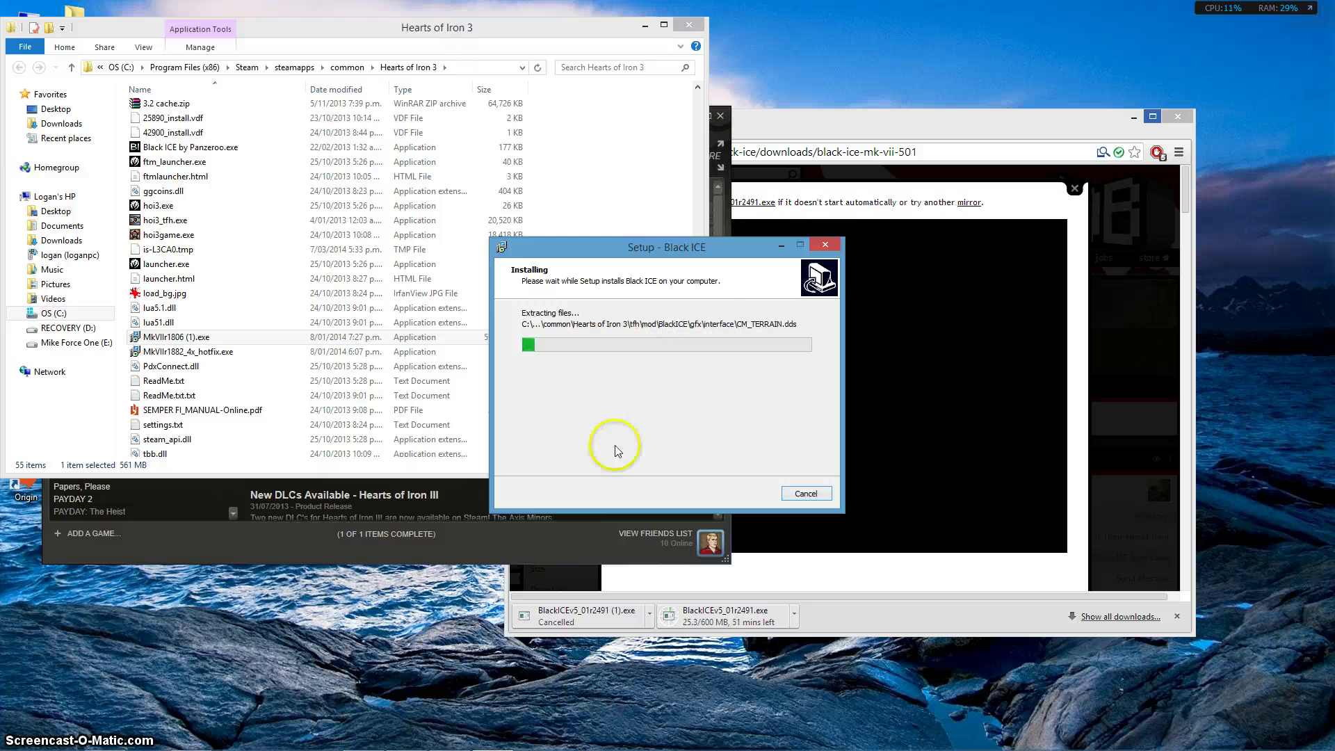
{"action": "left_click", "coordinate": [475, 554]}
{"action": "scroll", "coordinate": [122, 327], "scroll_direction": "up", "scroll_amount": 15}
{"action": "left_click_drag", "start_coordinate": [523, 147], "coordinate": [849, 125]}
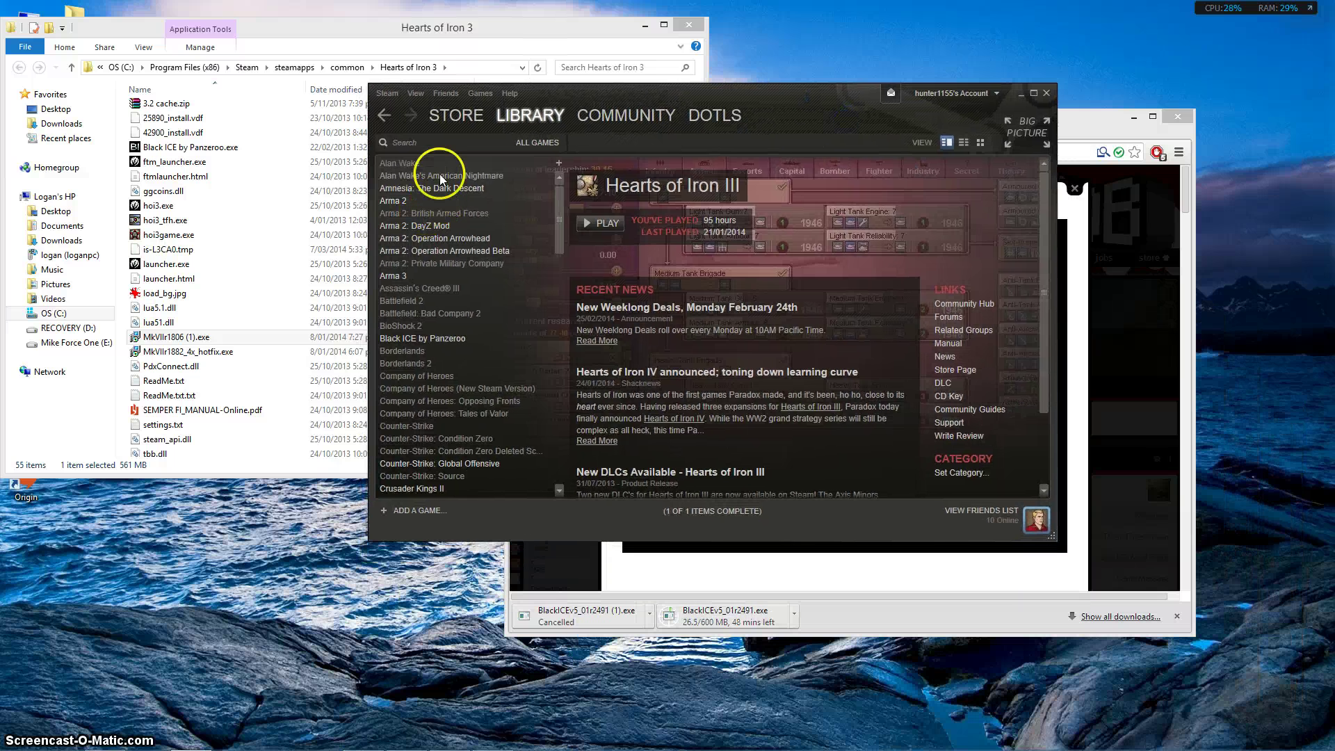
- Browse the Steam library from Alan Wake's American Nightmare down to Foul Play
{"action": "left_click", "coordinate": [441, 176]}
{"action": "left_click", "coordinate": [455, 188]}
{"action": "left_click", "coordinate": [1302, 156]}
{"action": "key", "text": "Down"}
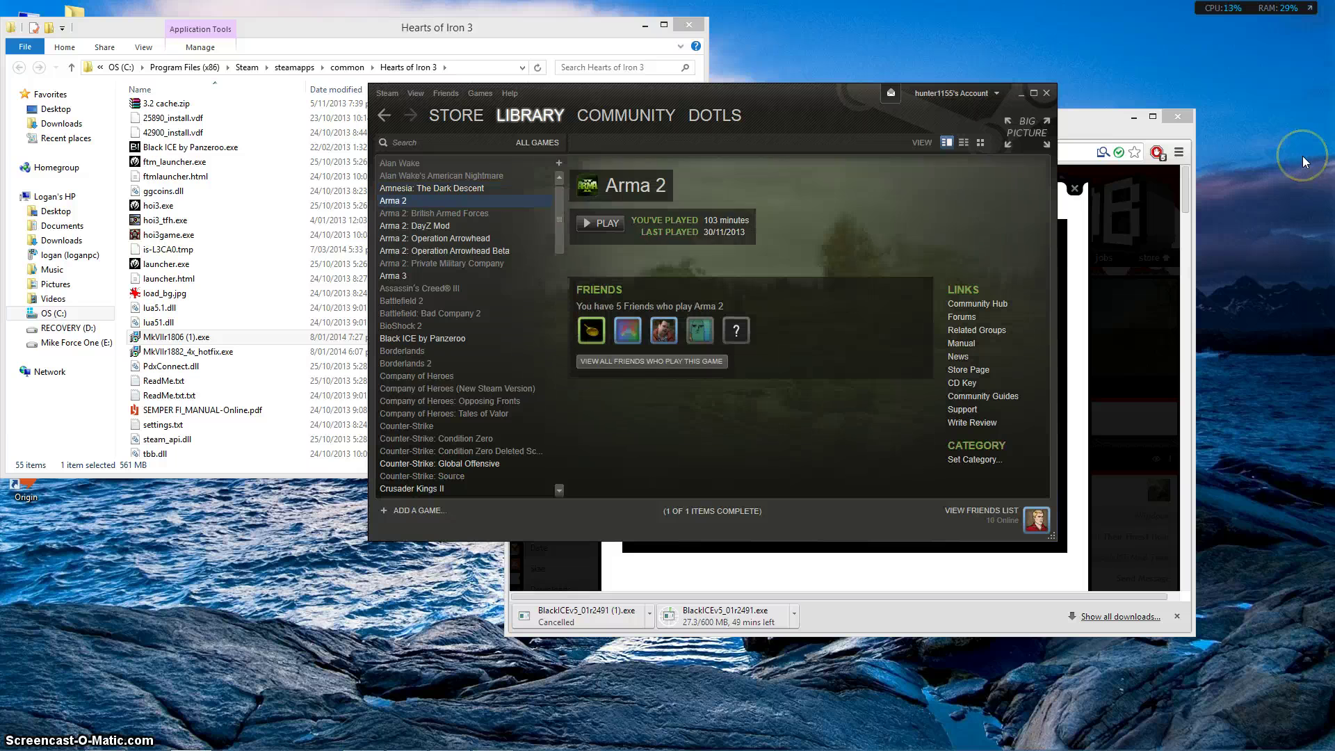
{"action": "key", "text": "Down"}
{"action": "key", "text": "Down"}
{"action": "key", "text": "Down"}
{"action": "key", "text": "Down"}
{"action": "key", "text": "Down"}
{"action": "key", "text": "Down"}
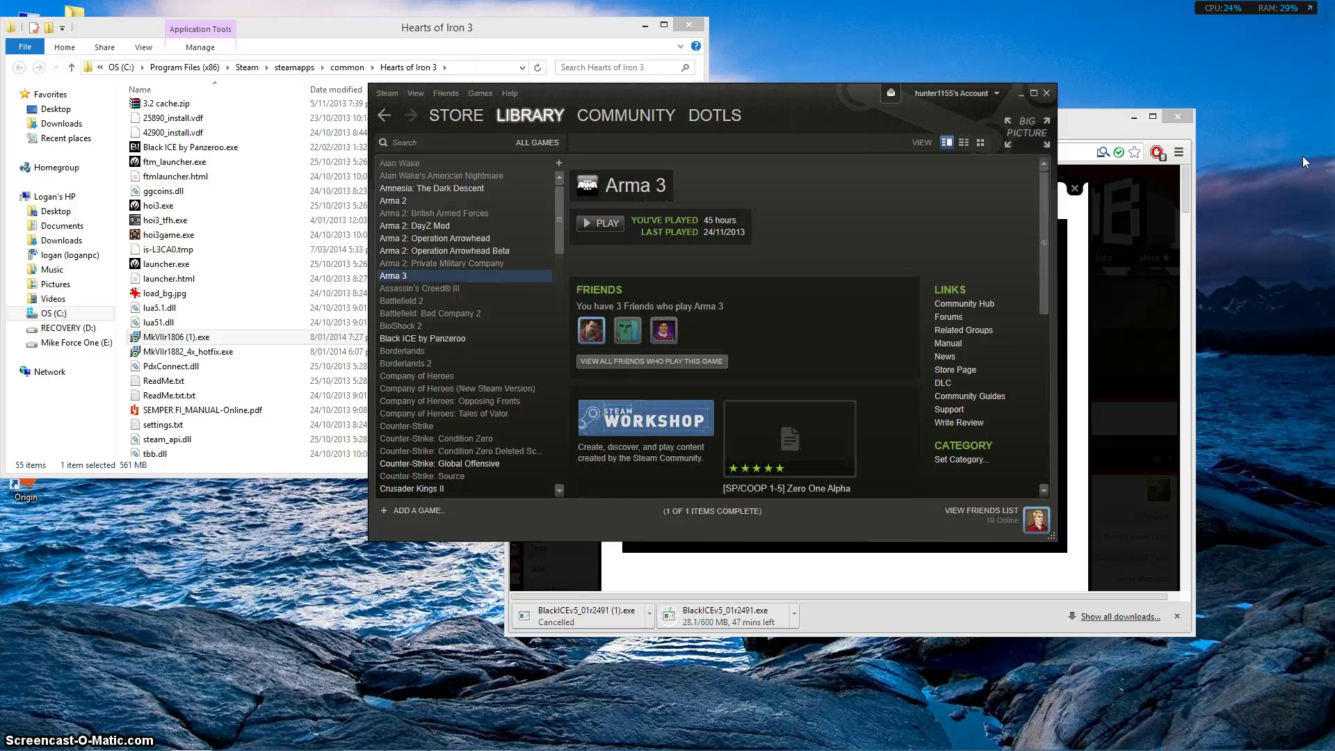
{"action": "key", "text": "Down"}
{"action": "key", "text": "Down"}
{"action": "key", "text": "Down"}
{"action": "key", "text": "Down"}
{"action": "key", "text": "Down"}
{"action": "key", "text": "Down"}
{"action": "key", "text": "Down"}
{"action": "key", "text": "Down"}
{"action": "key", "text": "Down"}
{"action": "key", "text": "Down"}
{"action": "key", "text": "Down"}
{"action": "key", "text": "Down"}
{"action": "key", "text": "Down"}
{"action": "key", "text": "Down"}
{"action": "key", "text": "Down"}
{"action": "key", "text": "Down"}
{"action": "key", "text": "Down"}
{"action": "key", "text": "Down"}
{"action": "key", "text": "Down"}
{"action": "key", "text": "Down"}
{"action": "key", "text": "Down"}
{"action": "key", "text": "Up"}
{"action": "key", "text": "Up"}
{"action": "key", "text": "Up"}
{"action": "key", "text": "Up"}
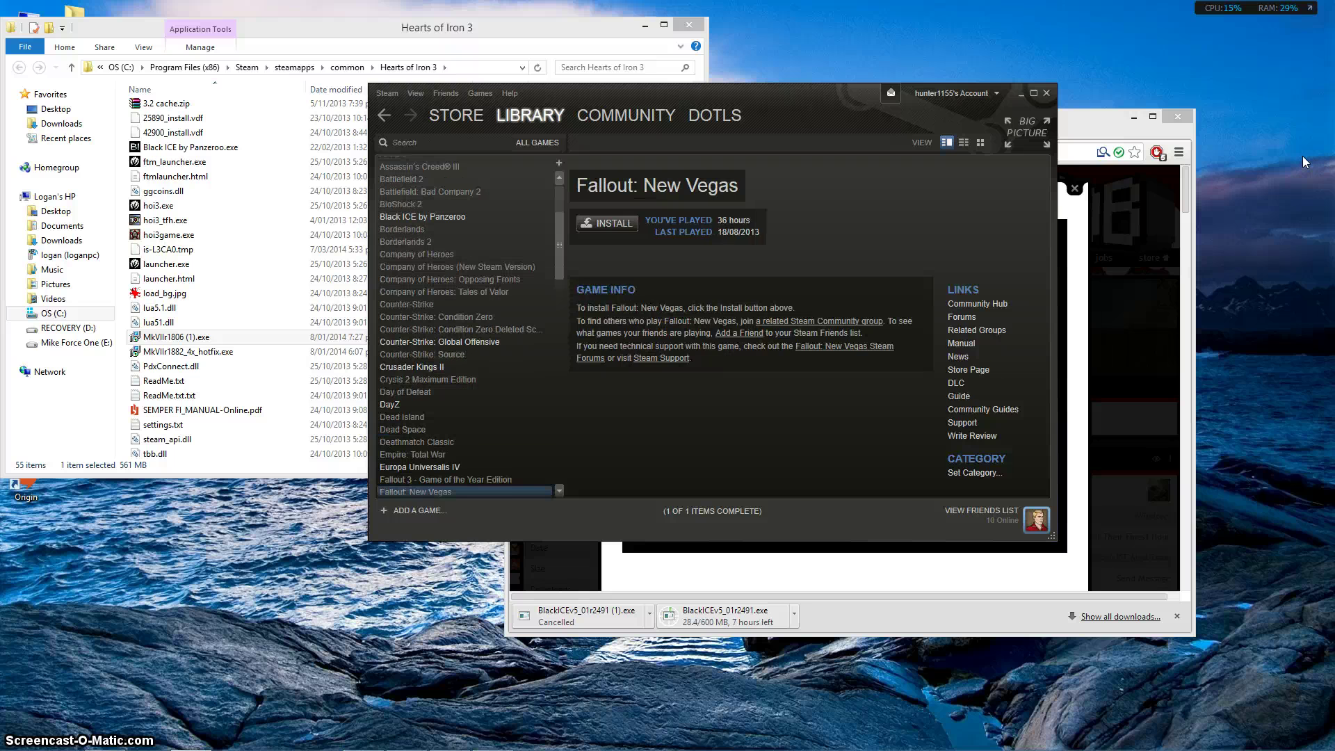
{"action": "key", "text": "Up"}
{"action": "key", "text": "Down"}
{"action": "key", "text": "Down"}
{"action": "key", "text": "Down"}
{"action": "key", "text": "Down"}
{"action": "key", "text": "Down"}
{"action": "key", "text": "Down"}
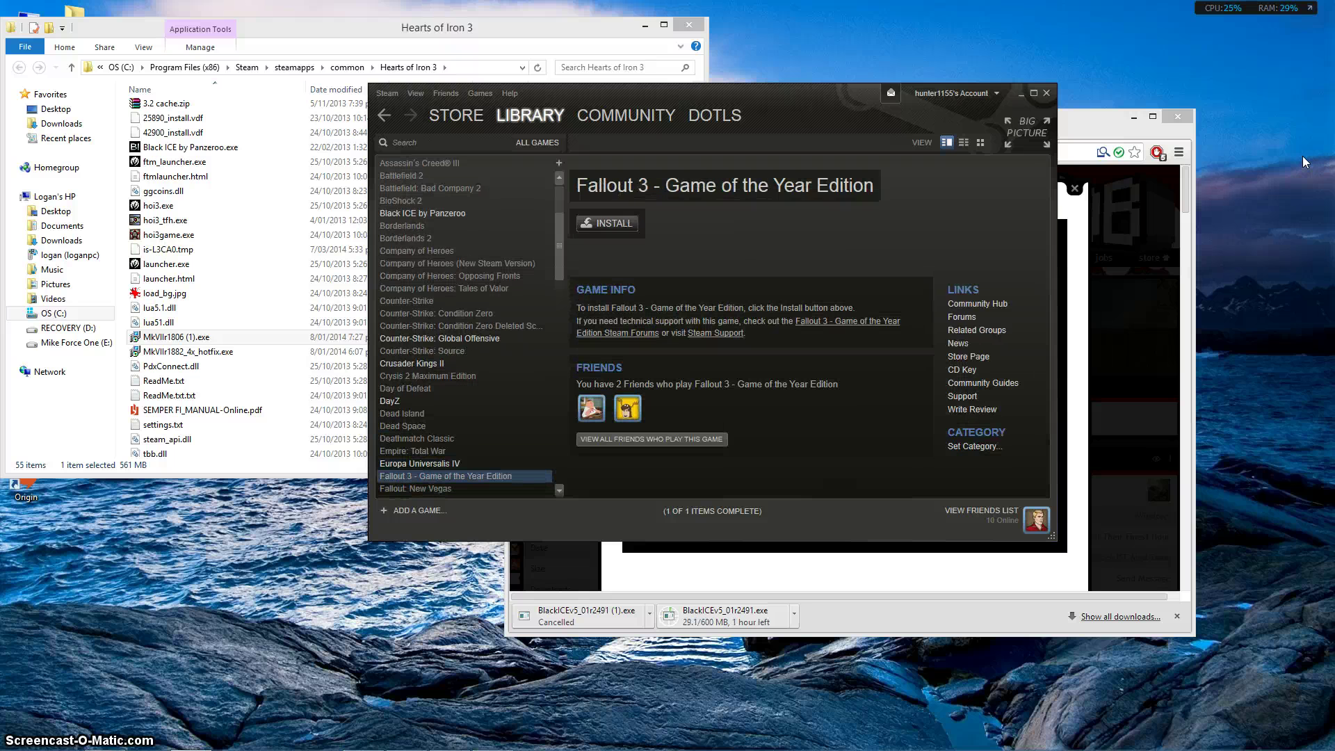
{"action": "key", "text": "Up"}
{"action": "key", "text": "Up"}
{"action": "key", "text": "Up"}
{"action": "key", "text": "Up"}
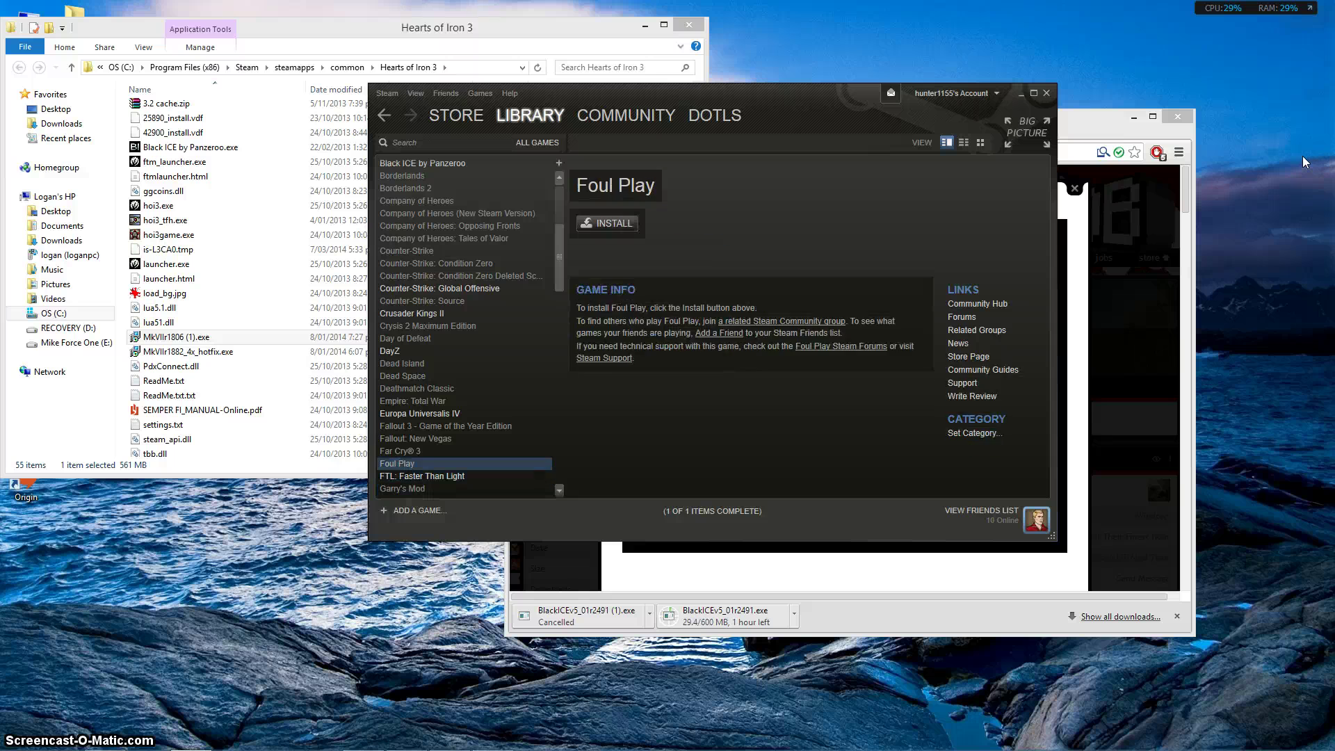
{"action": "key", "text": "Down"}
{"action": "key", "text": "Up"}
{"action": "key", "text": "Up"}
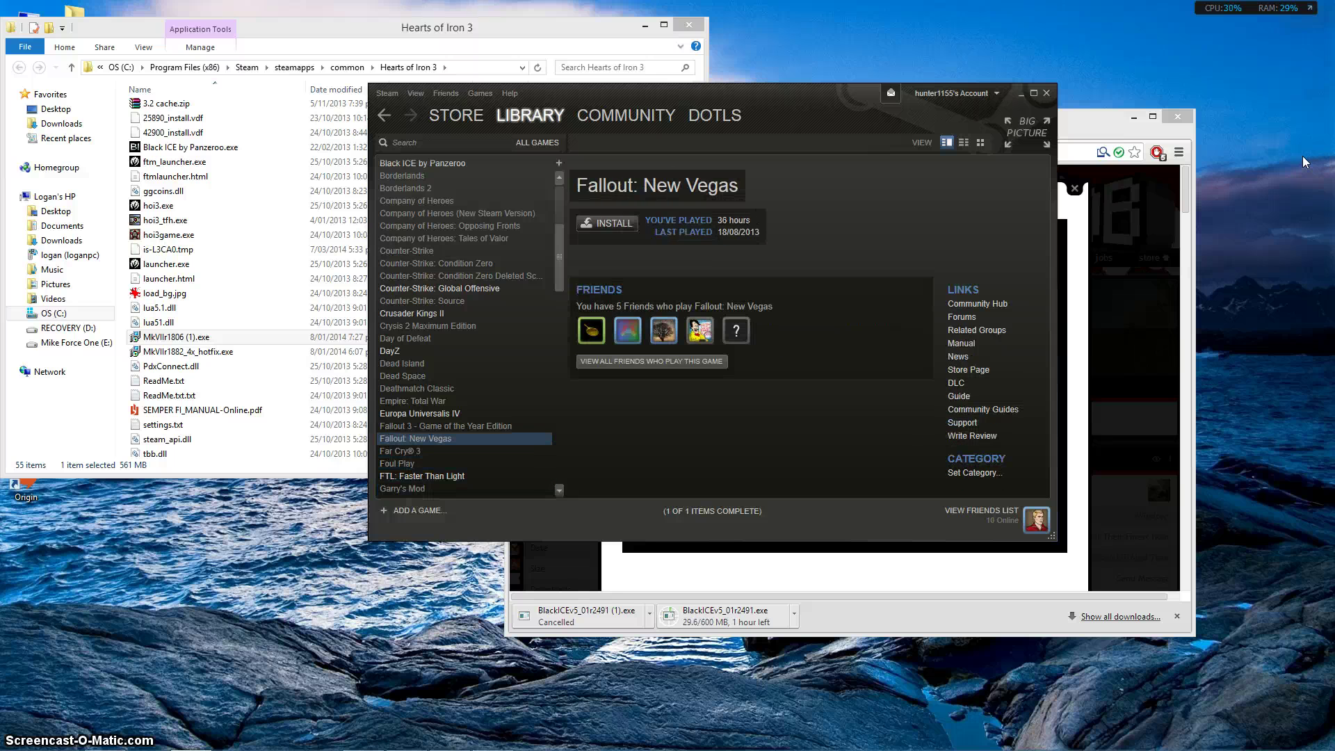
{"action": "key", "text": "Down"}
{"action": "key", "text": "Down"}
{"action": "key", "text": "Down"}
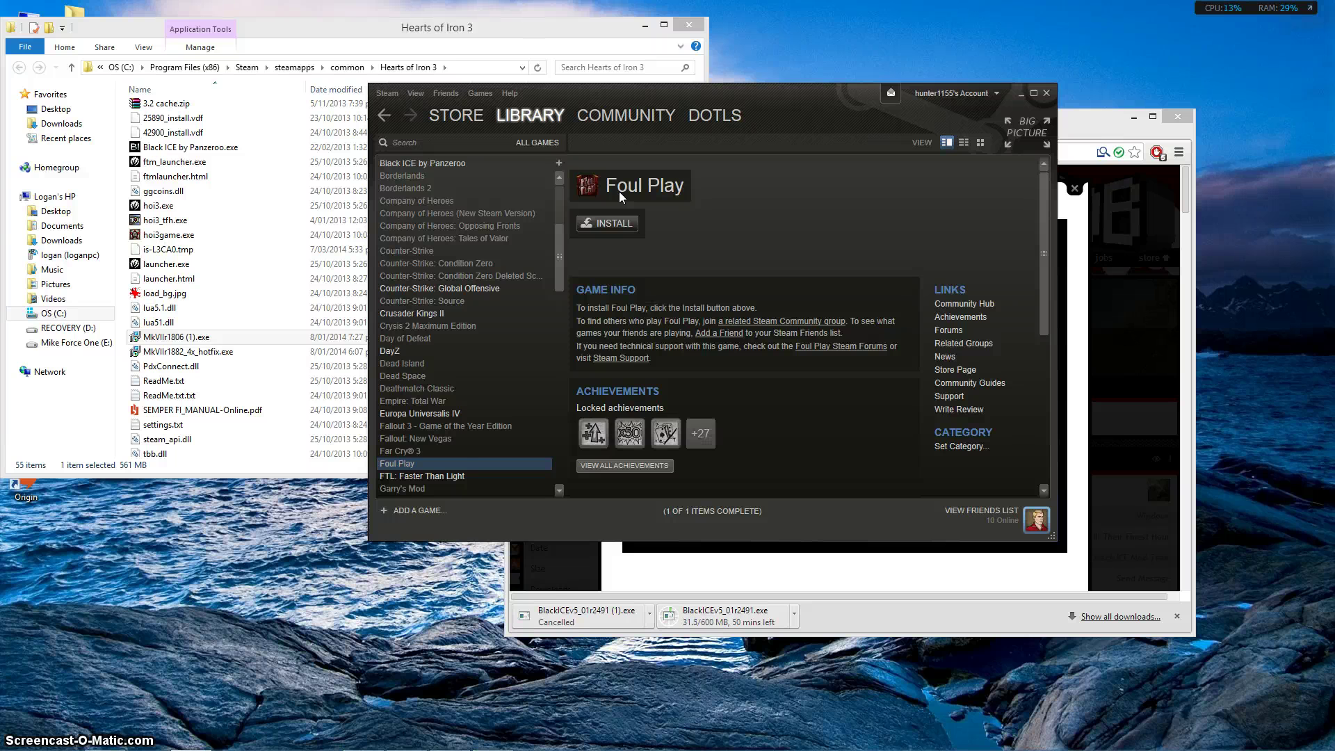
- Continue past FTL, Hearts of Iron III and Portal, then show the State of Decay page
{"action": "key", "text": "Down"}
{"action": "key", "text": "Down"}
{"action": "key", "text": "Down"}
{"action": "key", "text": "Down"}
{"action": "key", "text": "Down"}
{"action": "key", "text": "Down"}
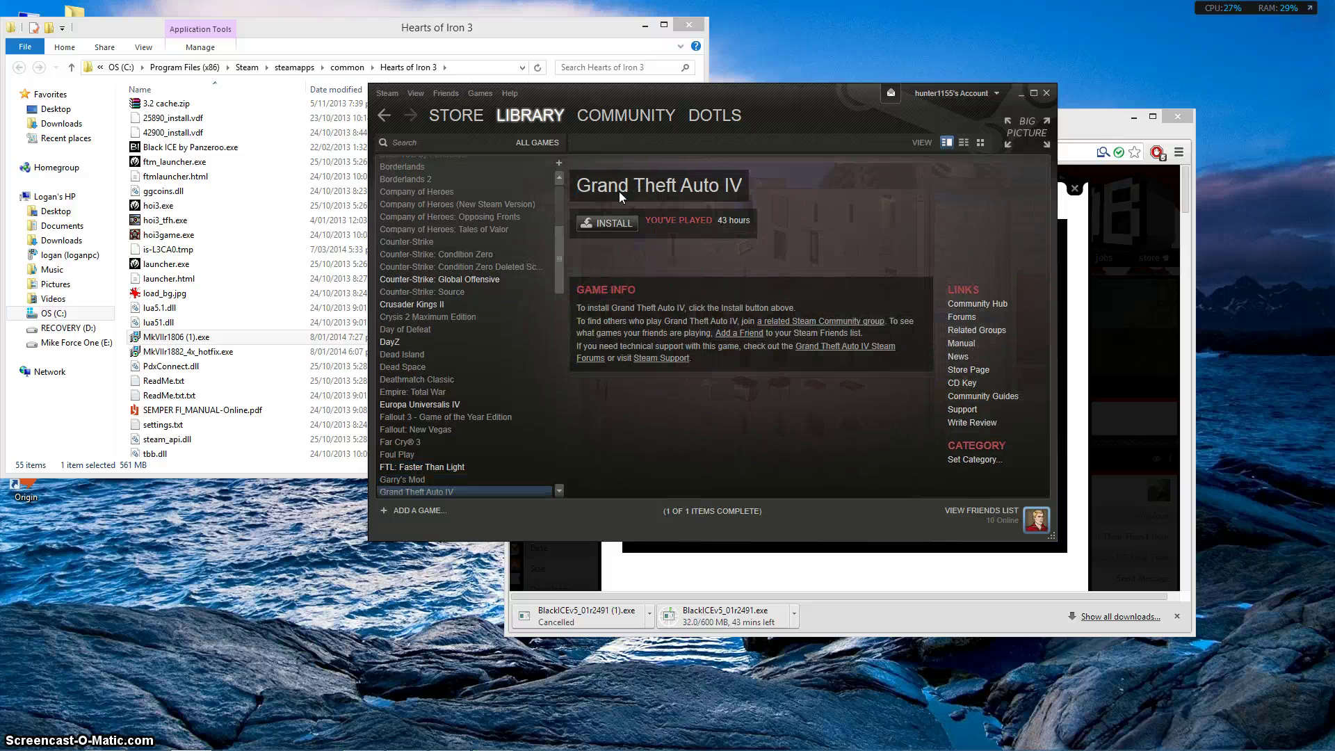
{"action": "key", "text": "Down"}
{"action": "key", "text": "Down"}
{"action": "key", "text": "Down"}
{"action": "key", "text": "Down"}
{"action": "key", "text": "Down"}
{"action": "key", "text": "Down"}
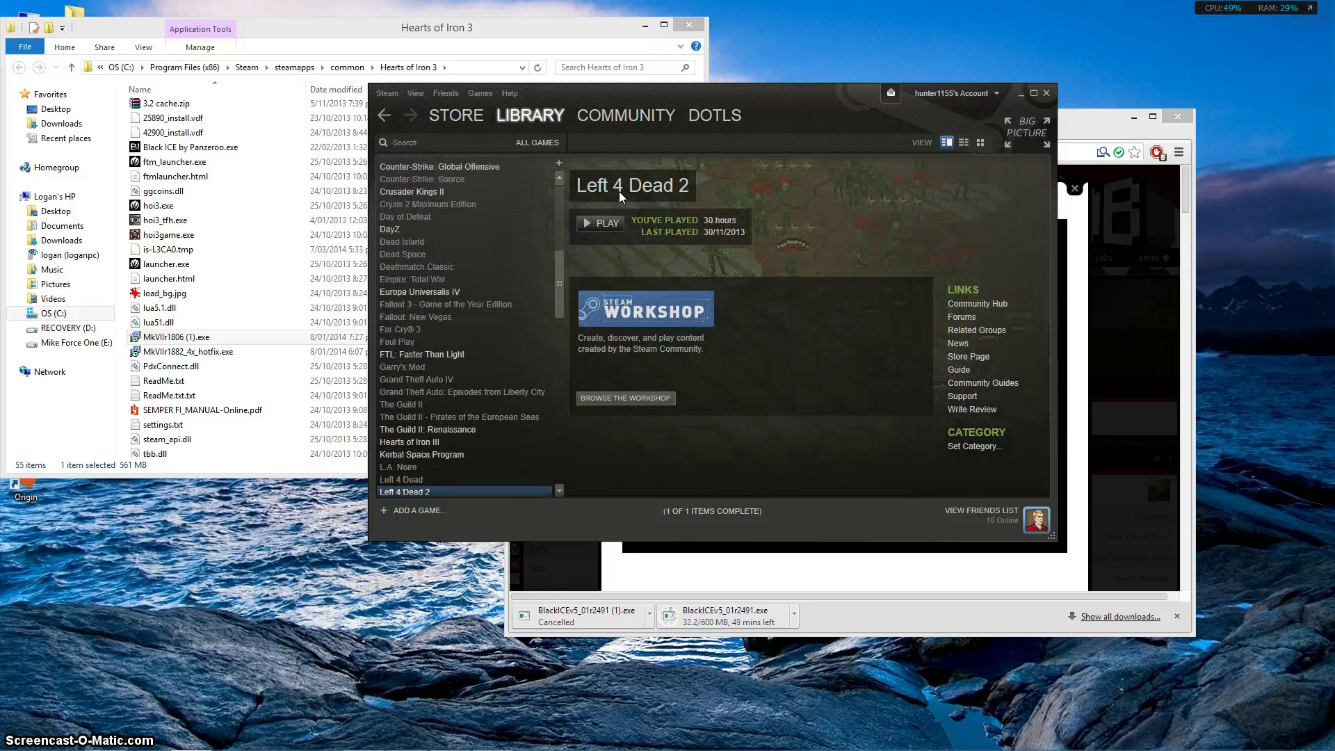
{"action": "key", "text": "Up"}
{"action": "key", "text": "Up"}
{"action": "key", "text": "Up"}
{"action": "key", "text": "Up"}
{"action": "key", "text": "Down"}
{"action": "key", "text": "Down"}
{"action": "key", "text": "Down"}
{"action": "key", "text": "Down"}
{"action": "key", "text": "Down"}
{"action": "key", "text": "Down"}
{"action": "key", "text": "Down"}
{"action": "key", "text": "Down"}
{"action": "key", "text": "Down"}
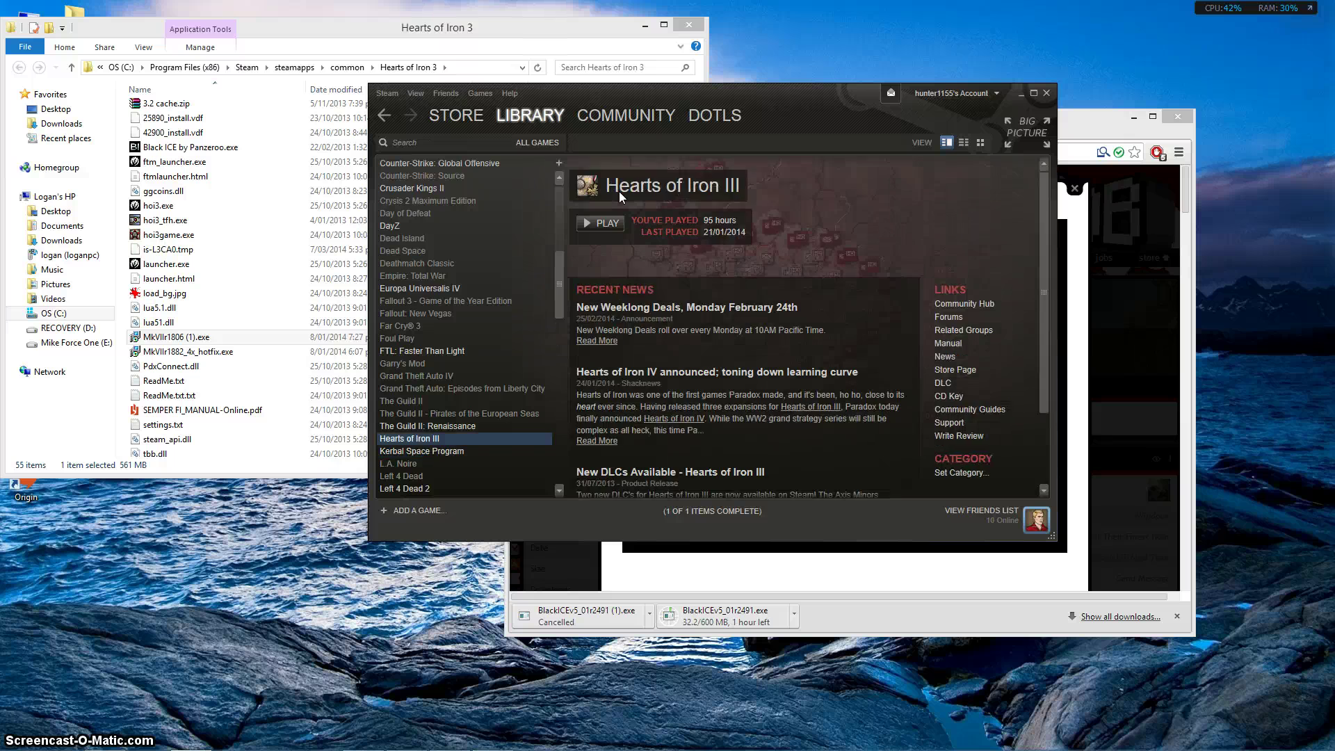
{"action": "key", "text": "Down"}
{"action": "key", "text": "Down"}
{"action": "key", "text": "Down"}
{"action": "key", "text": "Down"}
{"action": "key", "text": "Down"}
{"action": "key", "text": "Down"}
{"action": "key", "text": "Down"}
{"action": "key", "text": "Down"}
{"action": "key", "text": "Down"}
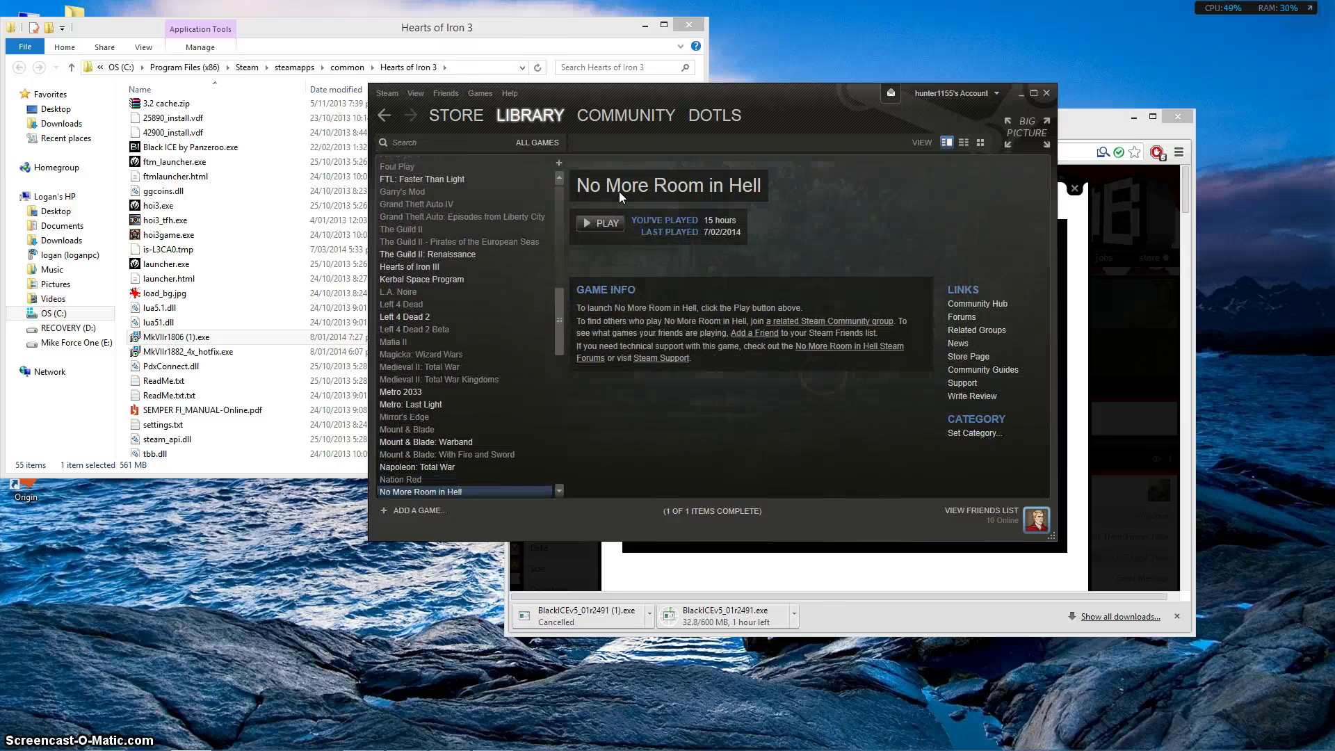
{"action": "key", "text": "Up"}
{"action": "key", "text": "Up"}
{"action": "key", "text": "Up"}
{"action": "key", "text": "Down"}
{"action": "key", "text": "Down"}
{"action": "key", "text": "Down"}
{"action": "key", "text": "Down"}
{"action": "key", "text": "Down"}
{"action": "key", "text": "Down"}
{"action": "key", "text": "Down"}
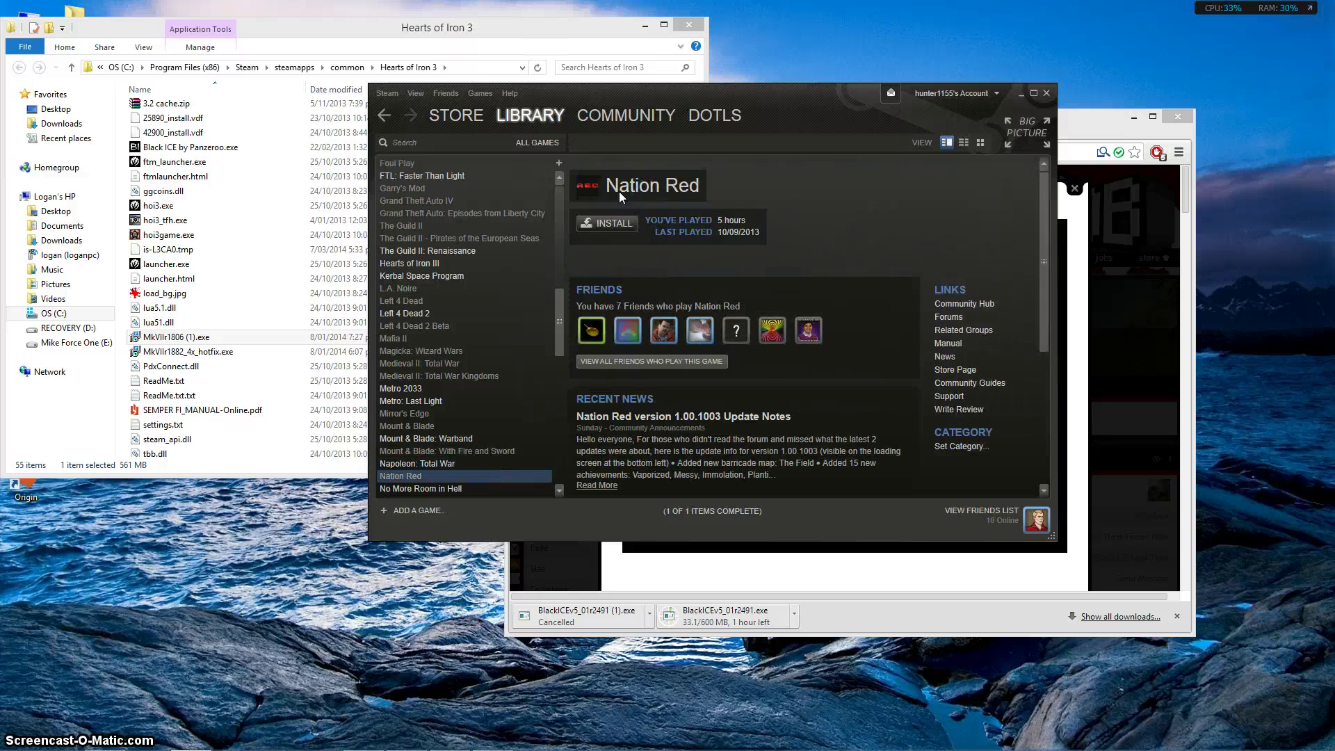
{"action": "key", "text": "Down"}
{"action": "key", "text": "Down"}
{"action": "key", "text": "Down"}
{"action": "key", "text": "Down"}
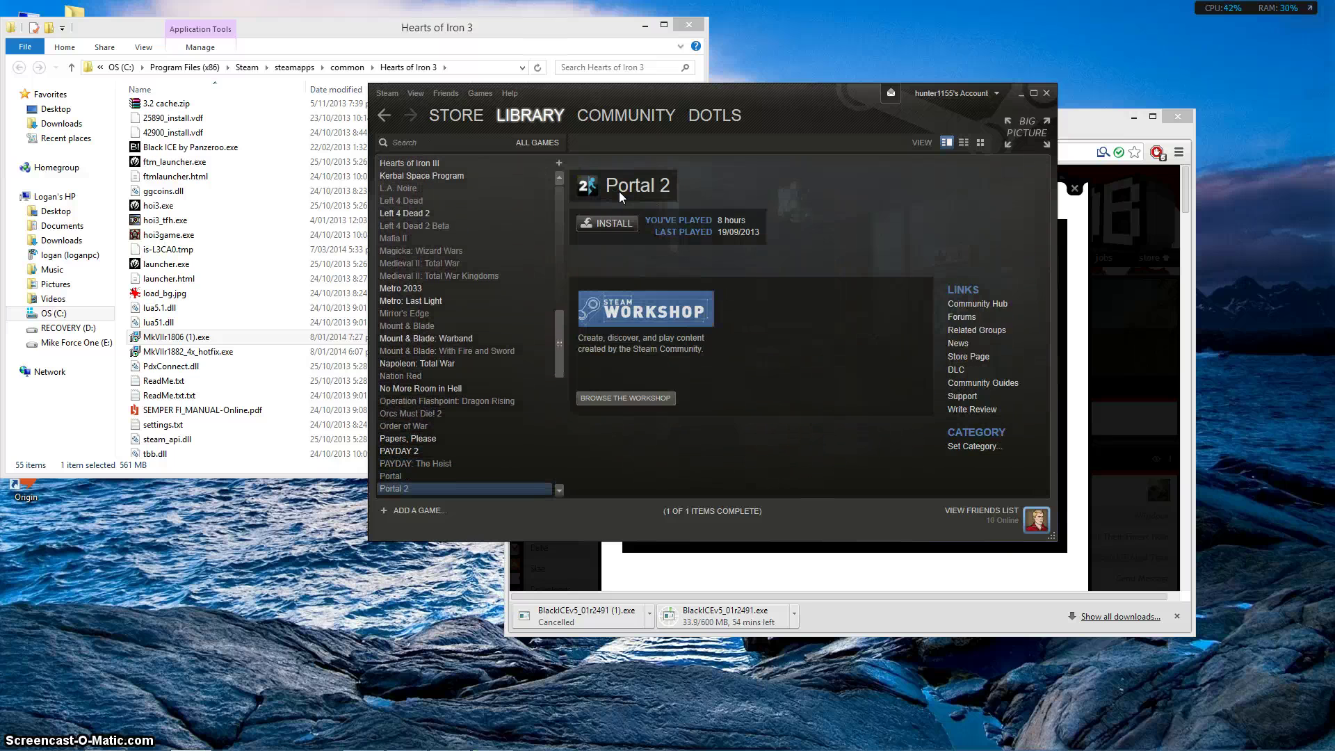
{"action": "key", "text": "Up"}
{"action": "key", "text": "Up"}
{"action": "key", "text": "Down"}
{"action": "key", "text": "Down"}
{"action": "key", "text": "Down"}
{"action": "key", "text": "Down"}
{"action": "key", "text": "Down"}
{"action": "key", "text": "Down"}
{"action": "key", "text": "Down"}
{"action": "key", "text": "Down"}
{"action": "key", "text": "Down"}
{"action": "key", "text": "Down"}
{"action": "key", "text": "Down"}
{"action": "key", "text": "Down"}
{"action": "key", "text": "Down"}
{"action": "key", "text": "Down"}
{"action": "key", "text": "Down"}
{"action": "key", "text": "Down"}
{"action": "key", "text": "Down"}
{"action": "key", "text": "Down"}
{"action": "key", "text": "Down"}
{"action": "key", "text": "Down"}
{"action": "key", "text": "Down"}
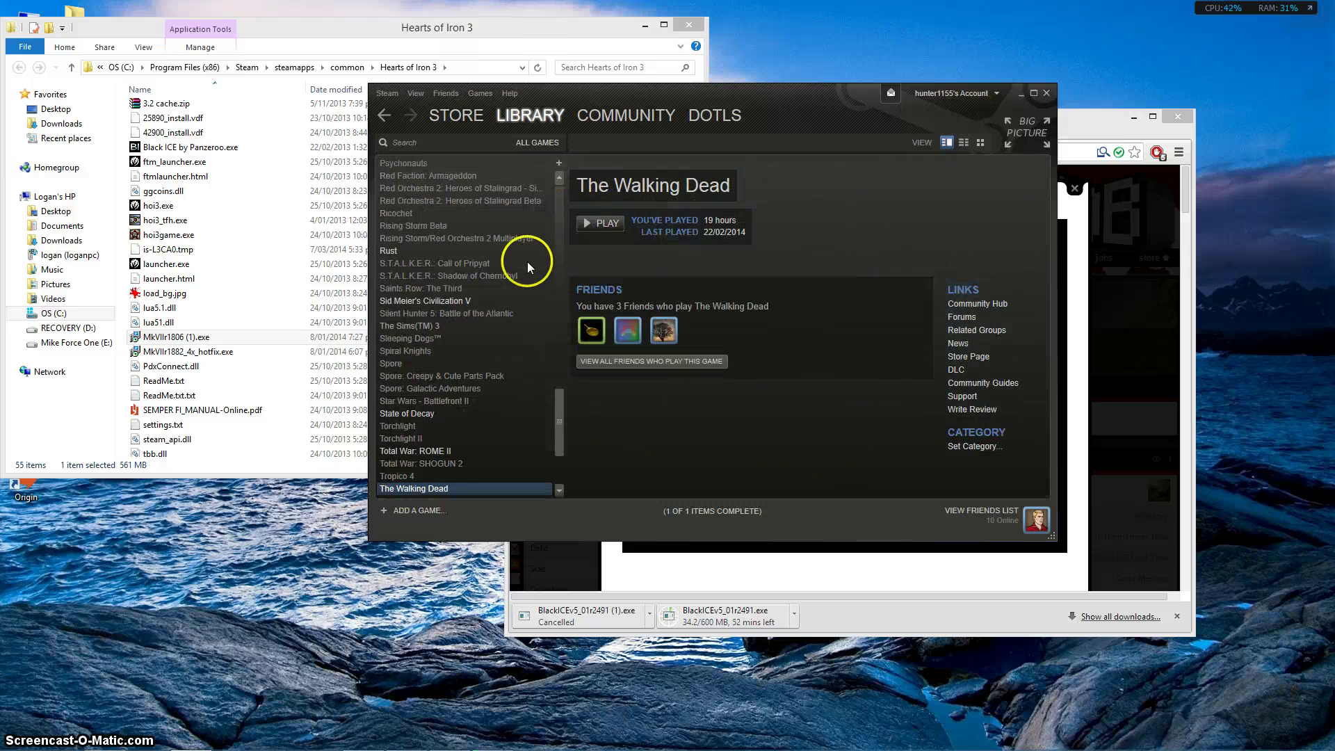
{"action": "left_click", "coordinate": [425, 414]}
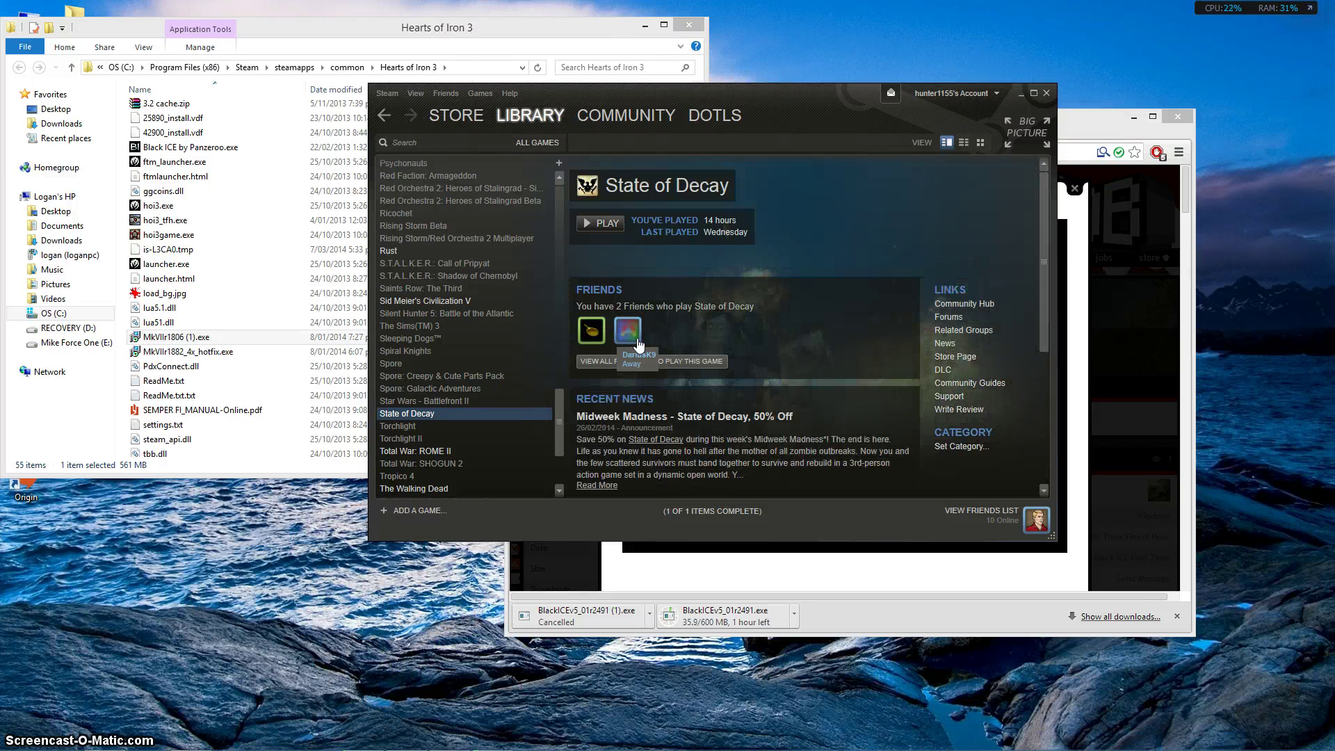
{"action": "scroll", "coordinate": [765, 333], "scroll_direction": "down", "scroll_amount": 3}
{"action": "scroll", "coordinate": [766, 380], "scroll_direction": "up", "scroll_amount": 3}
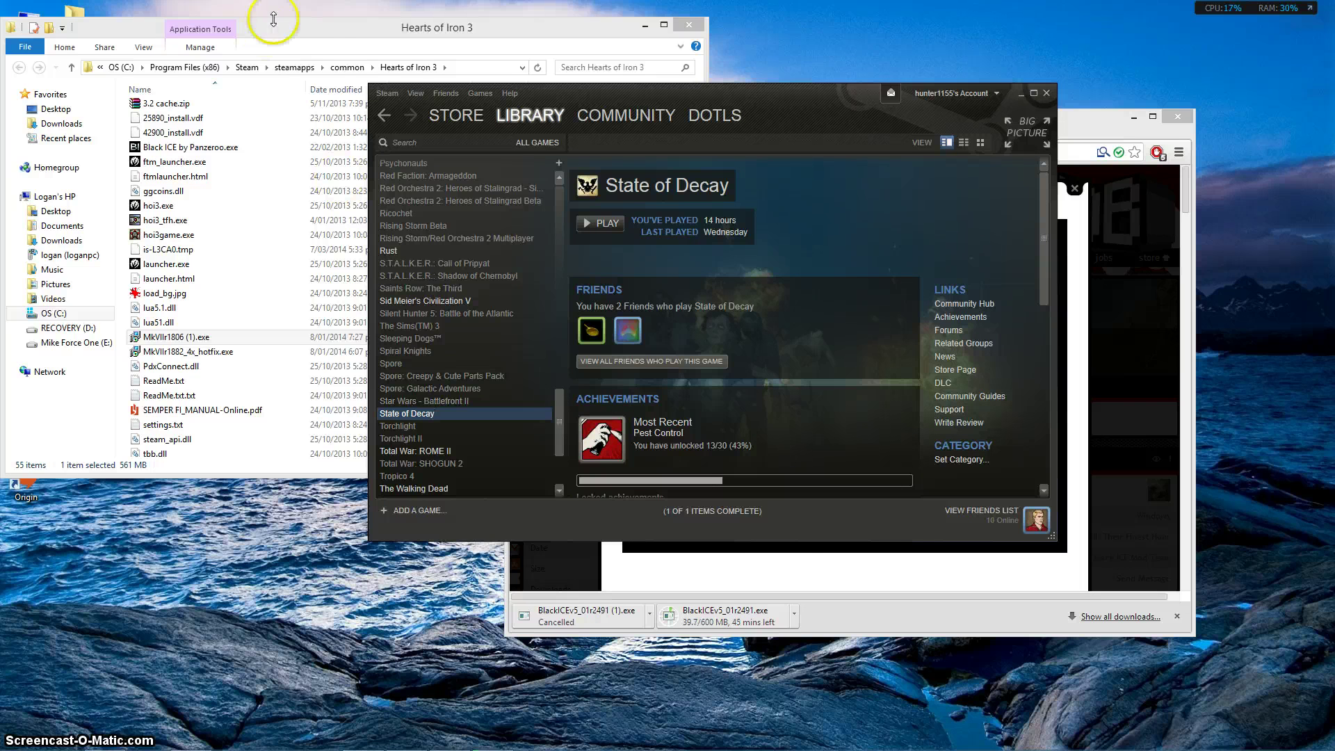
- Restore the Black ICE Setup window and cancel the installation, confirming the exit
{"action": "left_click", "coordinate": [320, 43]}
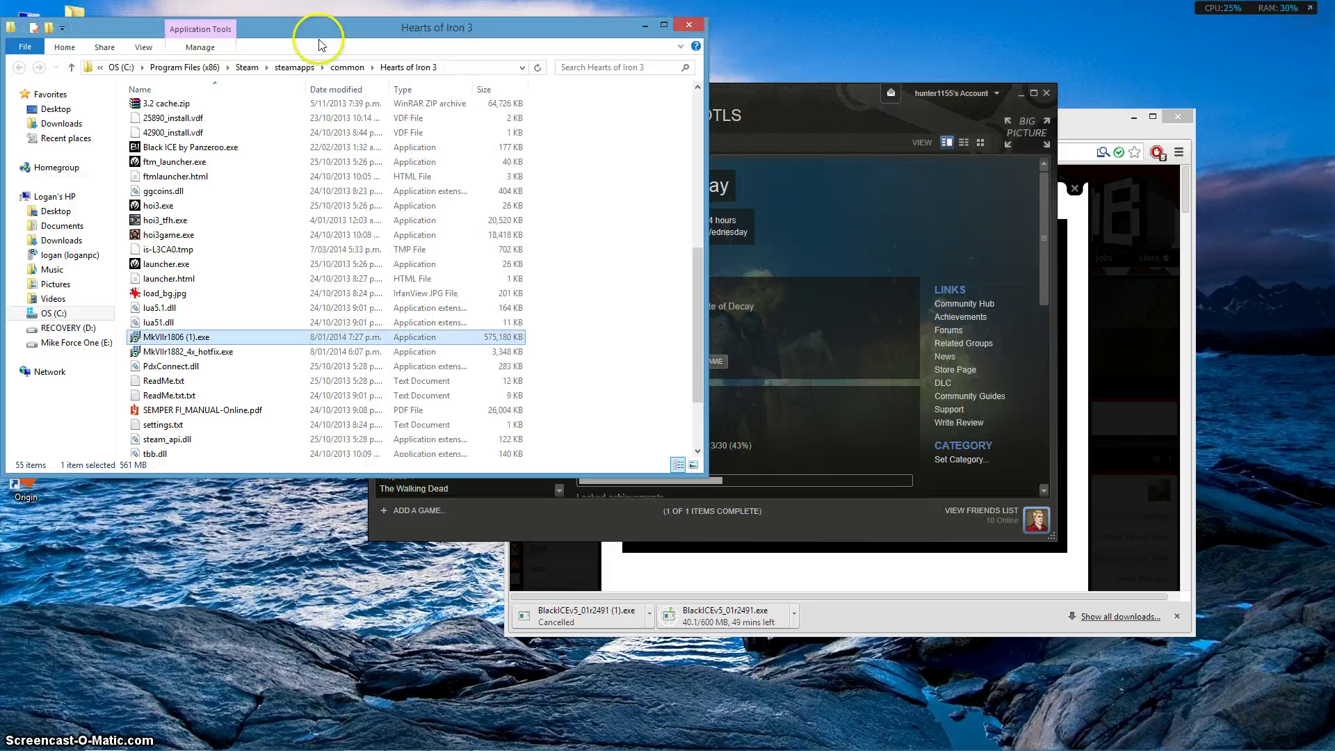
{"action": "mouse_move", "coordinate": [356, 744]}
{"action": "left_click", "coordinate": [493, 736]}
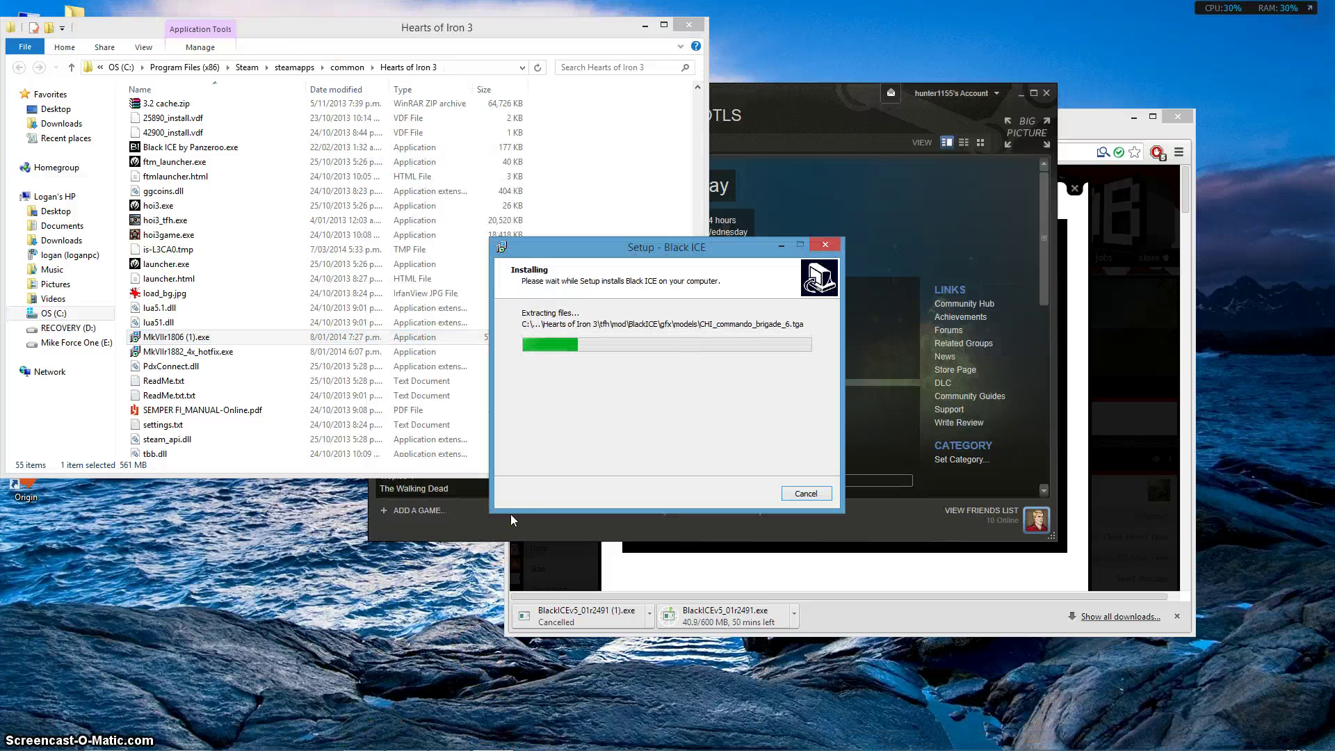
{"action": "key", "text": "Escape"}
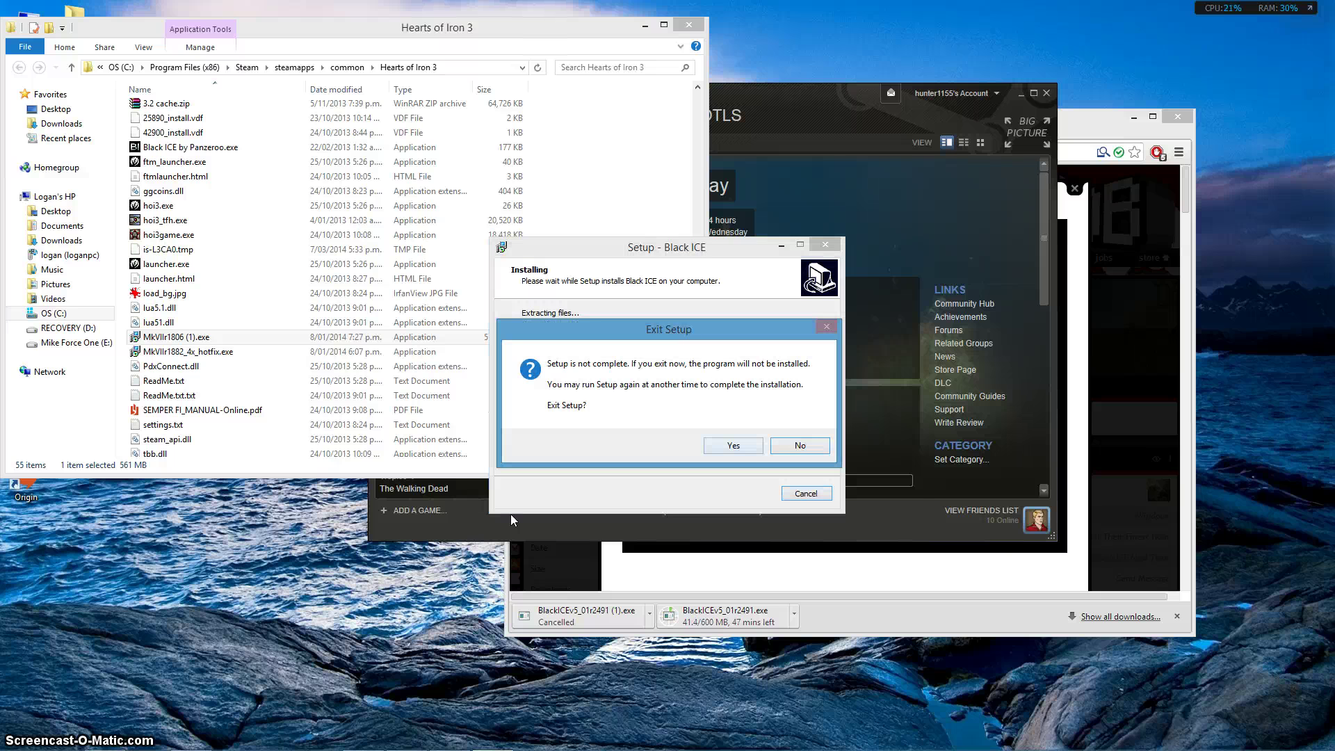
{"action": "key", "text": "Left"}
{"action": "left_click", "coordinate": [736, 442]}
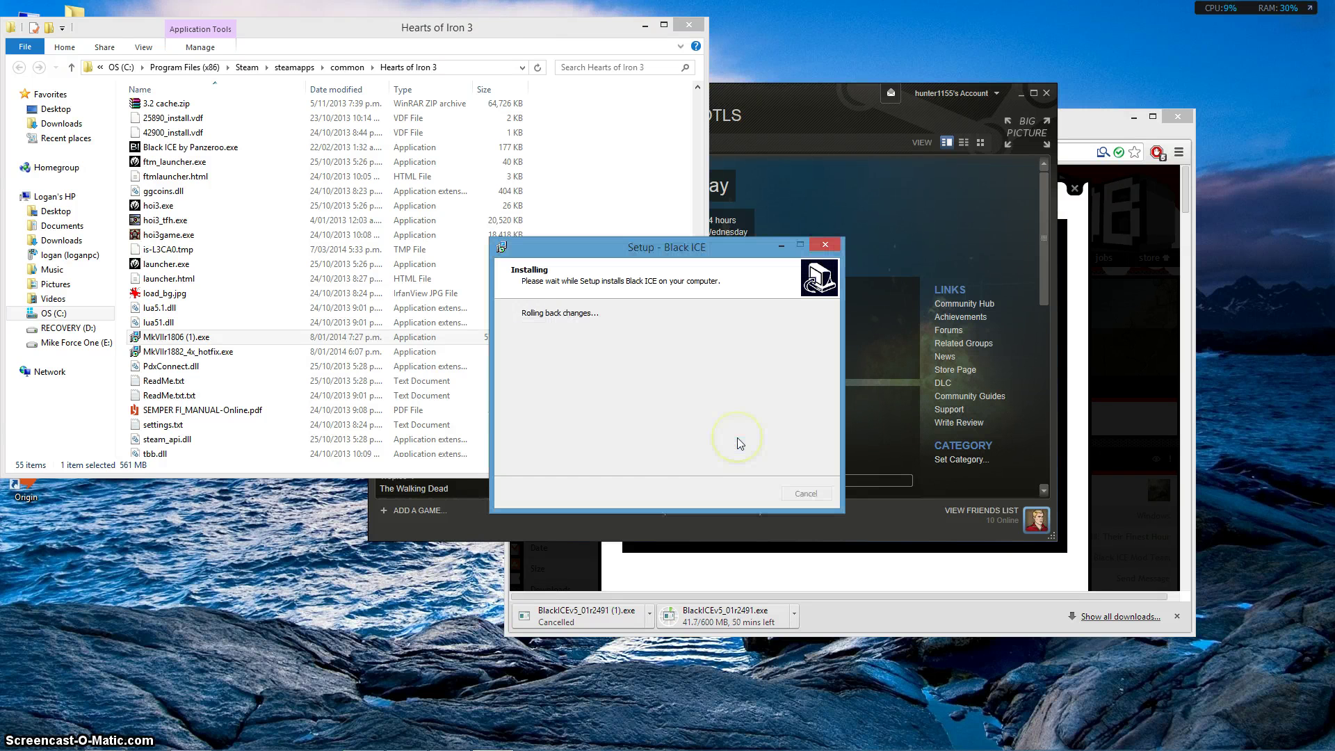
- Open the tfh\mod folder, then read and close its readme.txt
{"action": "scroll", "coordinate": [268, 322], "scroll_direction": "up", "scroll_amount": 8}
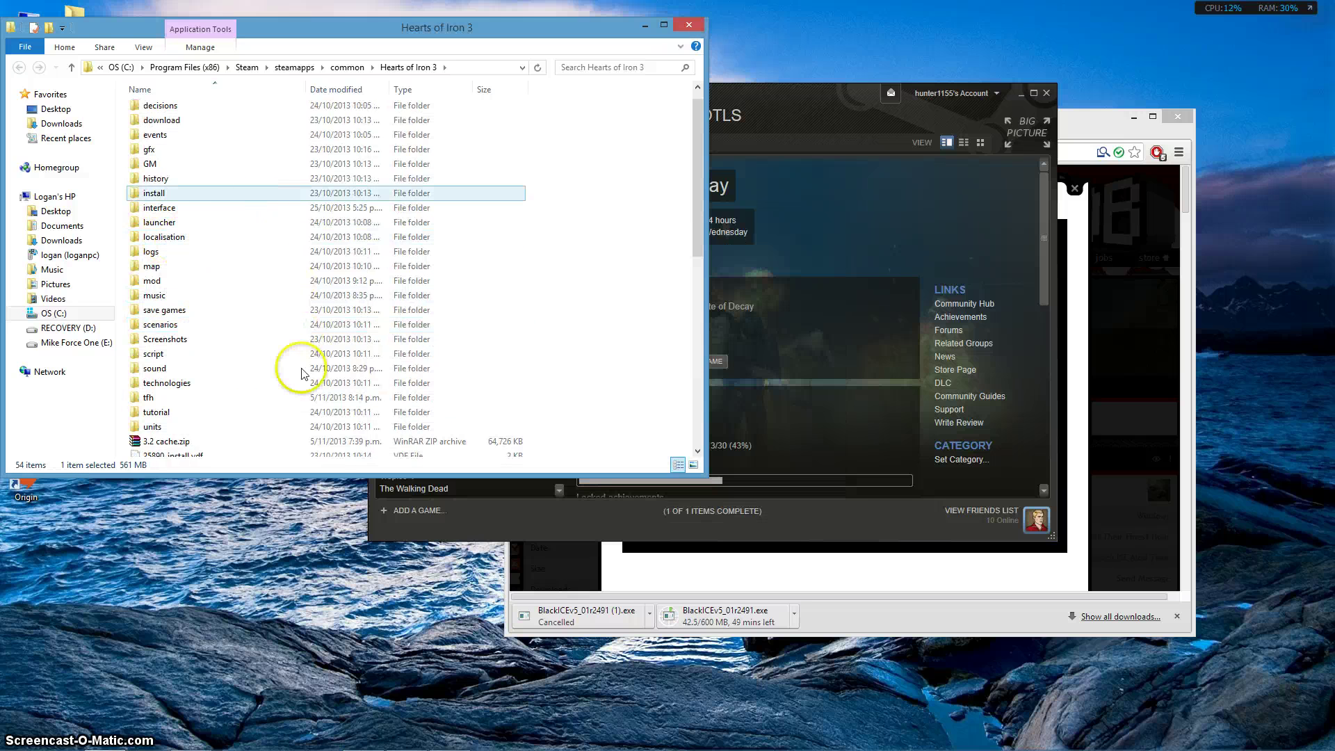
{"action": "double_click", "coordinate": [195, 401]}
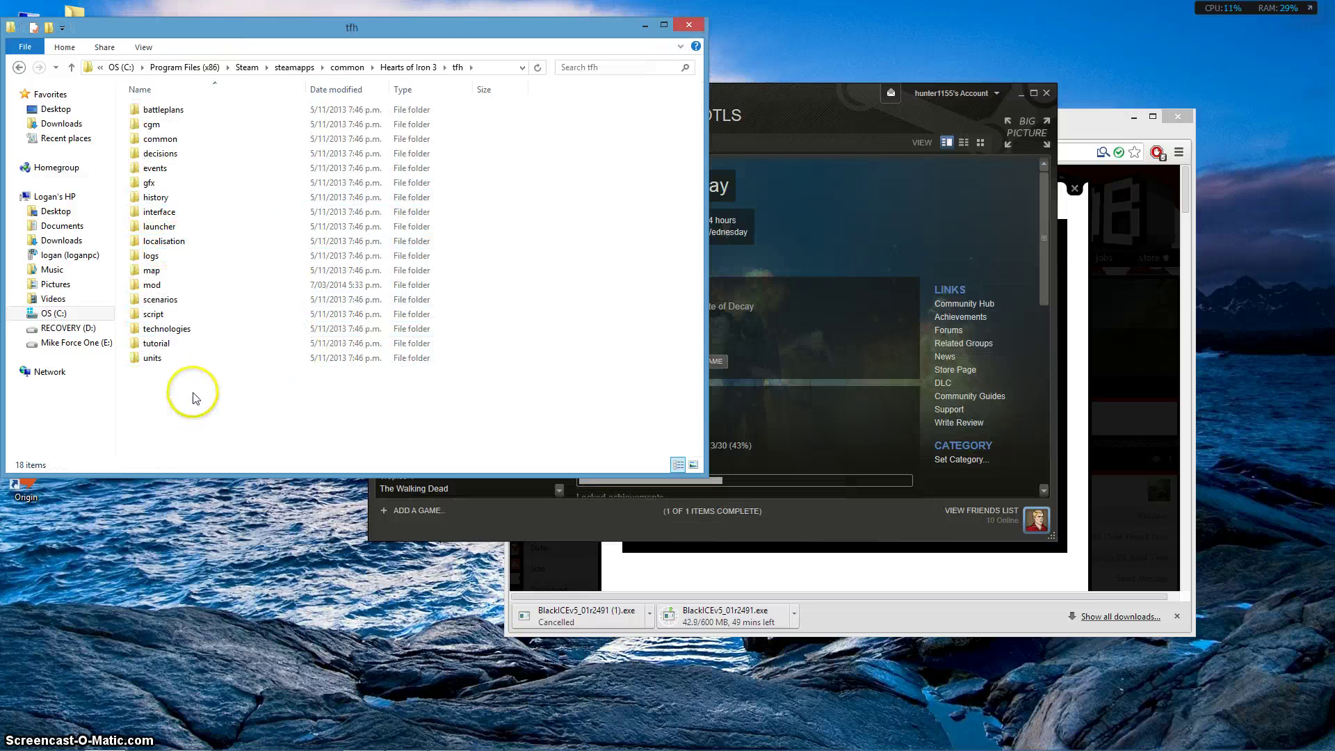
{"action": "left_click", "coordinate": [152, 286]}
{"action": "double_click", "coordinate": [151, 286]}
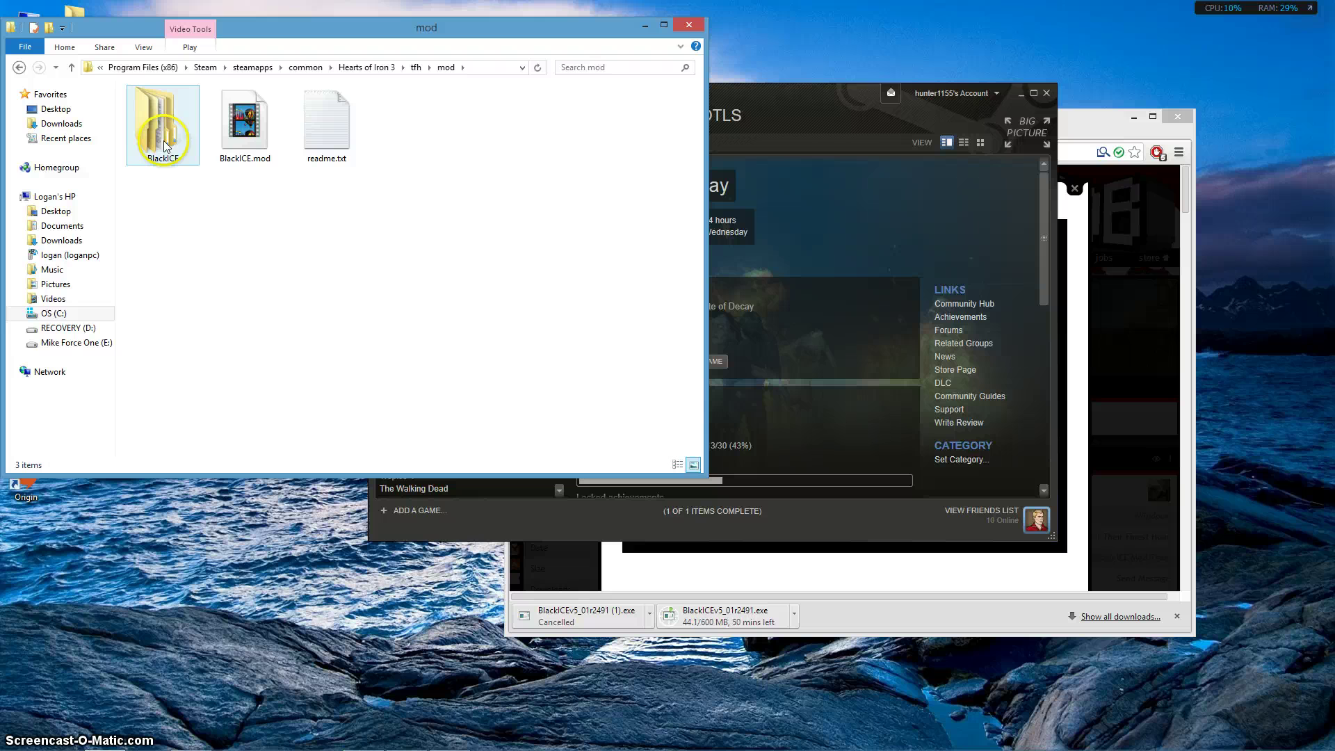
{"action": "double_click", "coordinate": [321, 161]}
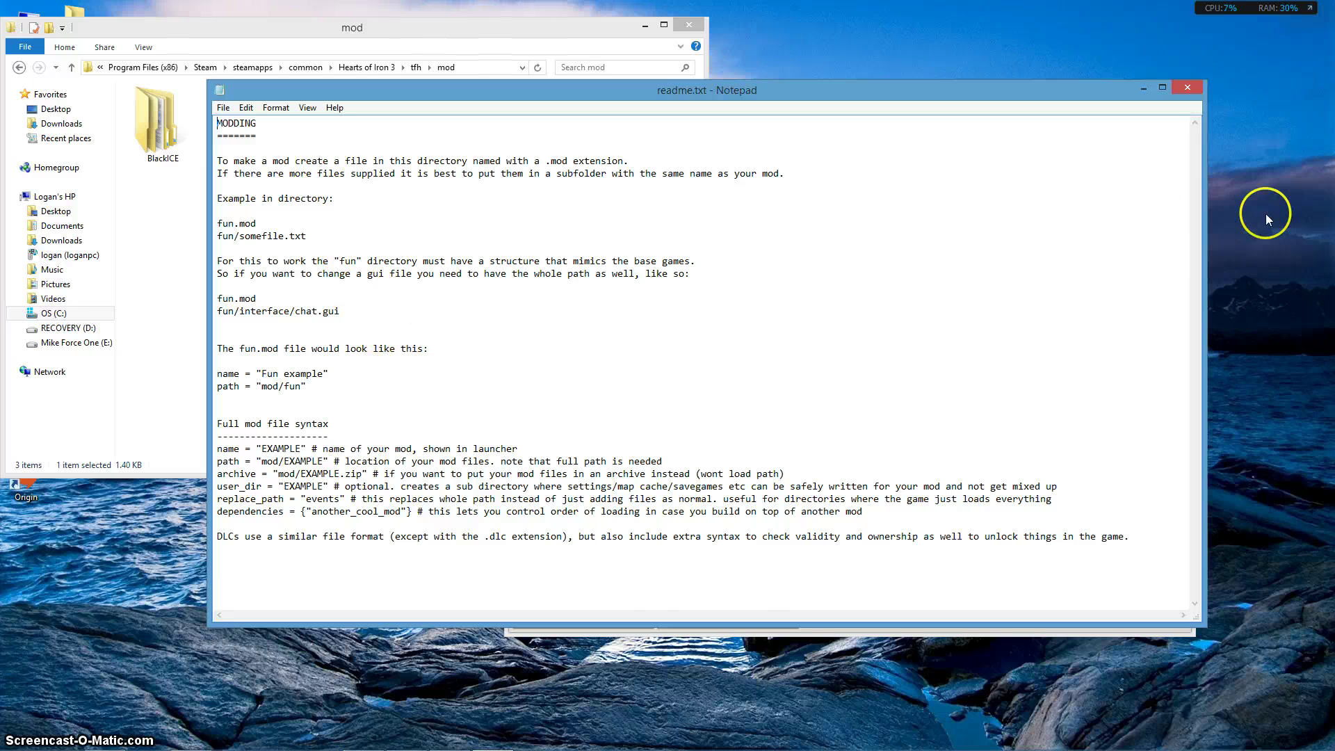
{"action": "left_click", "coordinate": [1187, 87]}
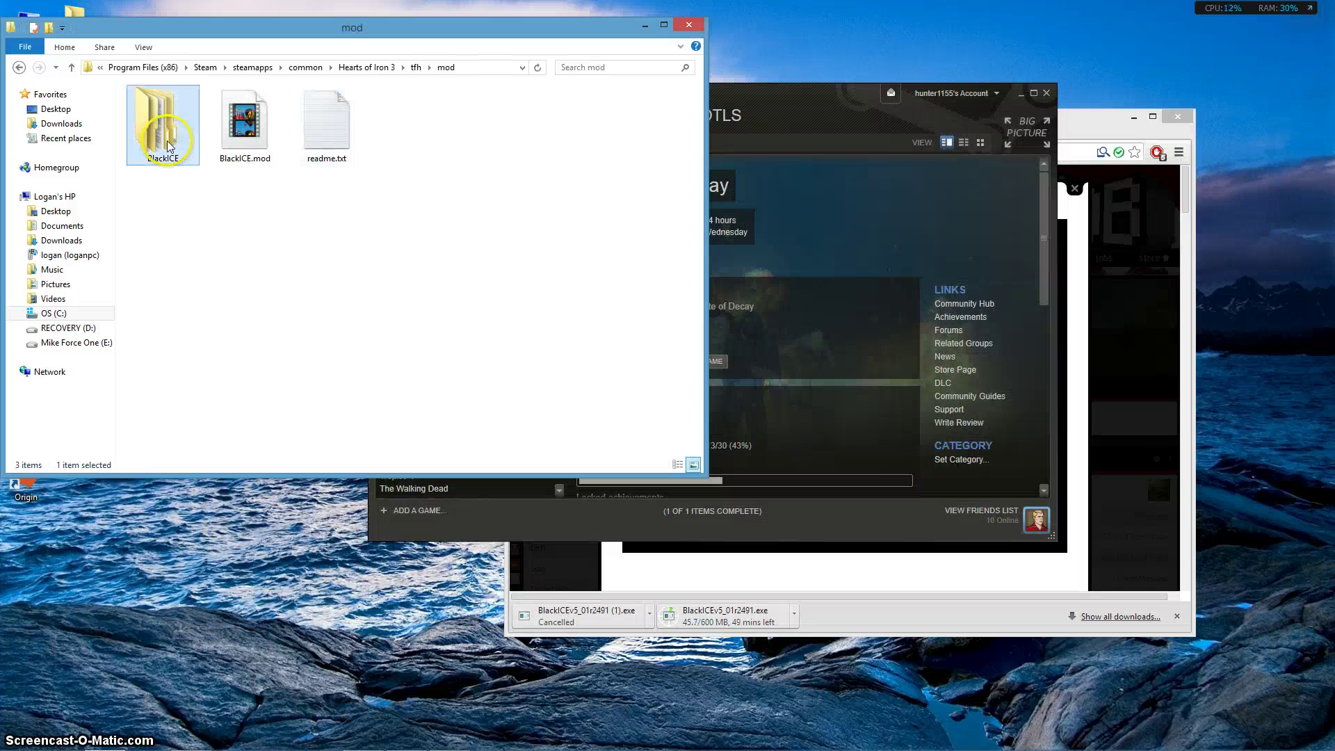
- Look inside BlackICE\common, then go back up to the tfh folder
{"action": "double_click", "coordinate": [162, 120]}
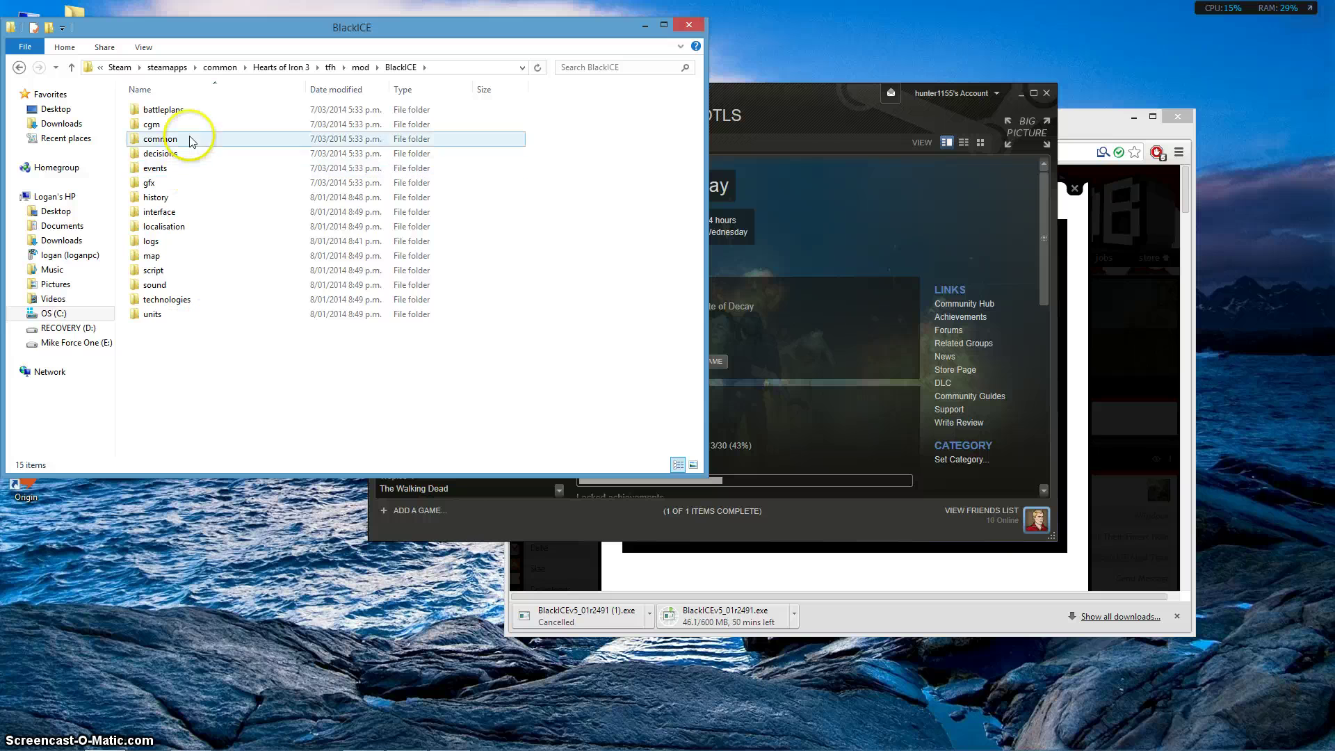
{"action": "double_click", "coordinate": [175, 139]}
{"action": "scroll", "coordinate": [232, 269], "scroll_direction": "down", "scroll_amount": 2}
{"action": "scroll", "coordinate": [239, 289], "scroll_direction": "up", "scroll_amount": 2}
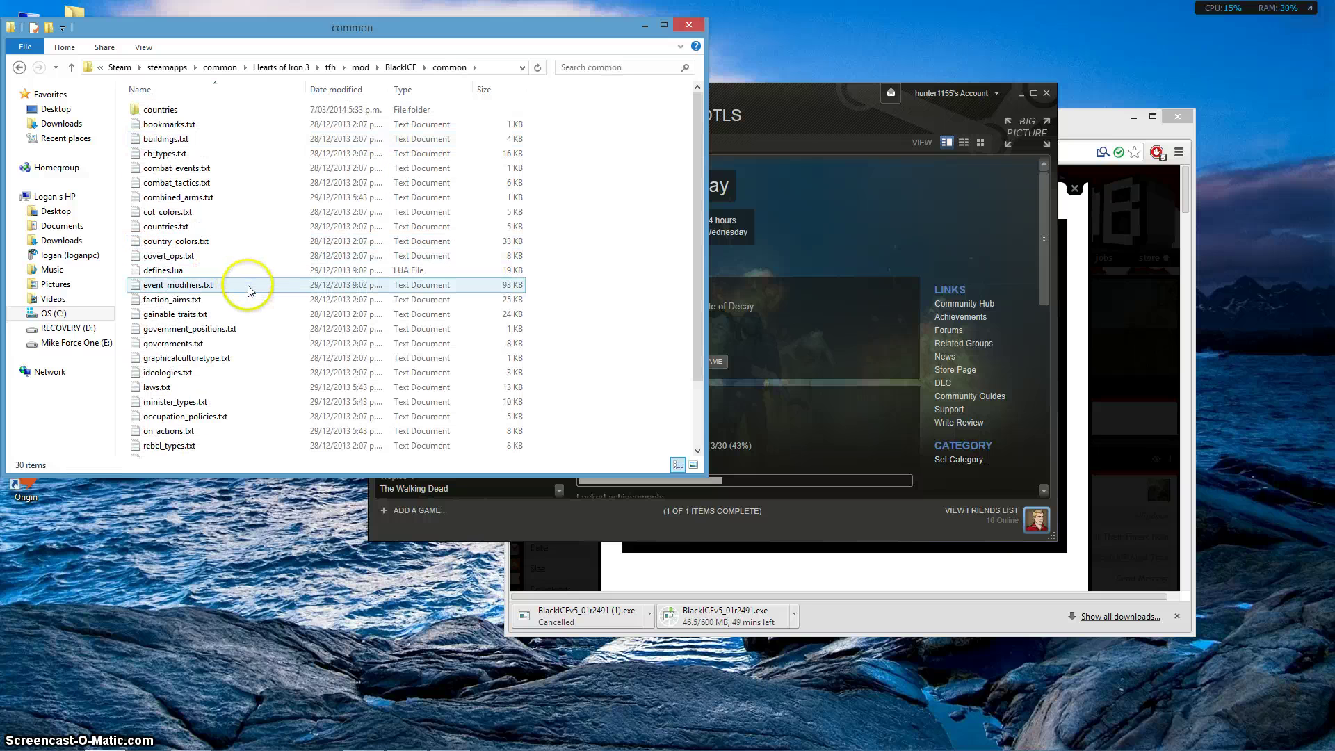
{"action": "key", "text": "BackSpace"}
{"action": "key", "text": "BackSpace"}
{"action": "key", "text": "BackSpace"}
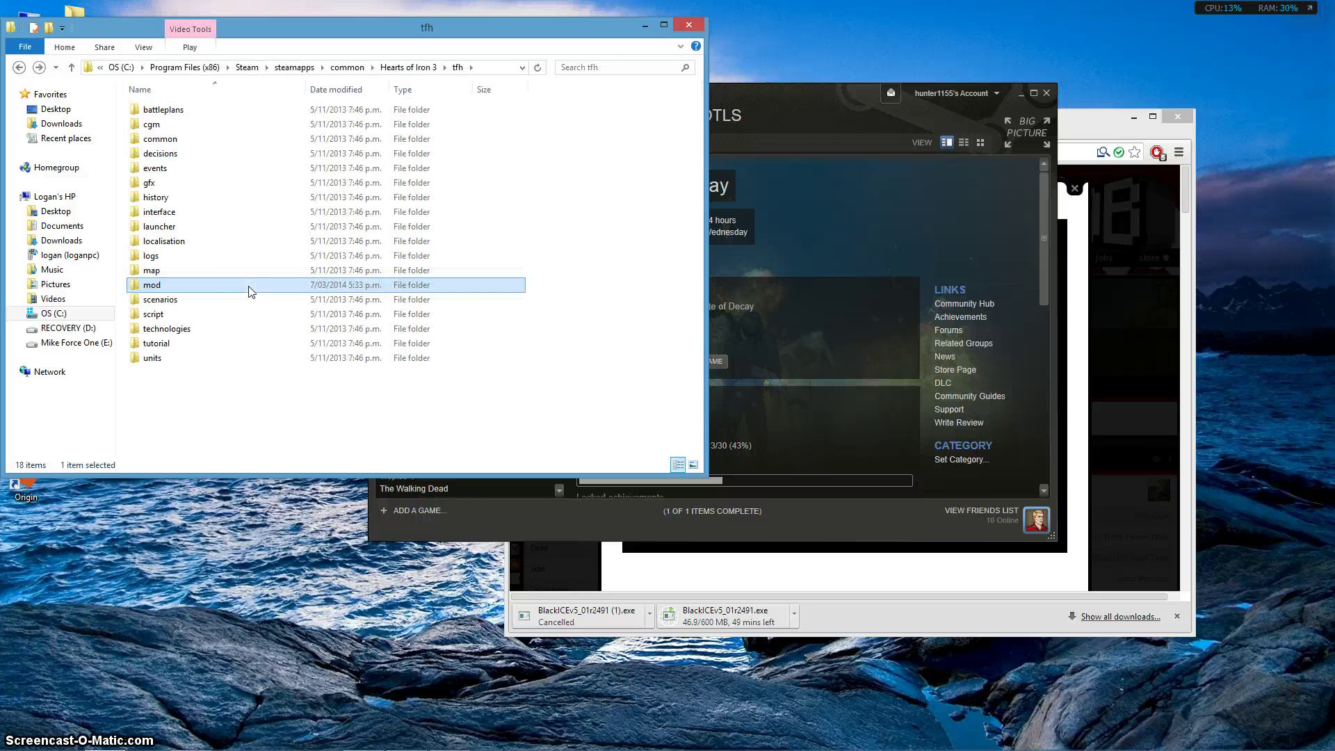
{"action": "key", "text": "BackSpace"}
- Find Black ICE by Panzeroo.exe in the Hearts of Iron 3 folder and launch it
{"action": "scroll", "coordinate": [268, 264], "scroll_direction": "down", "scroll_amount": 4}
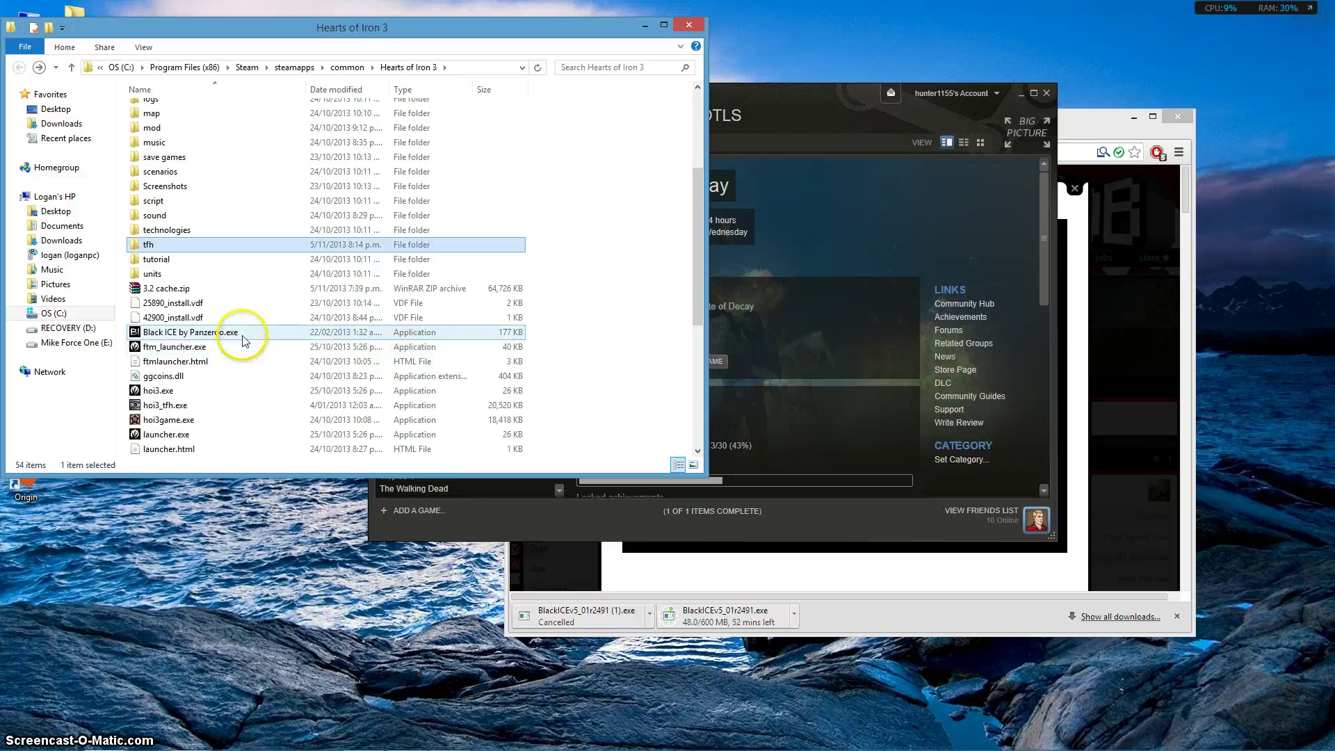
{"action": "scroll", "coordinate": [244, 341], "scroll_direction": "down", "scroll_amount": 6}
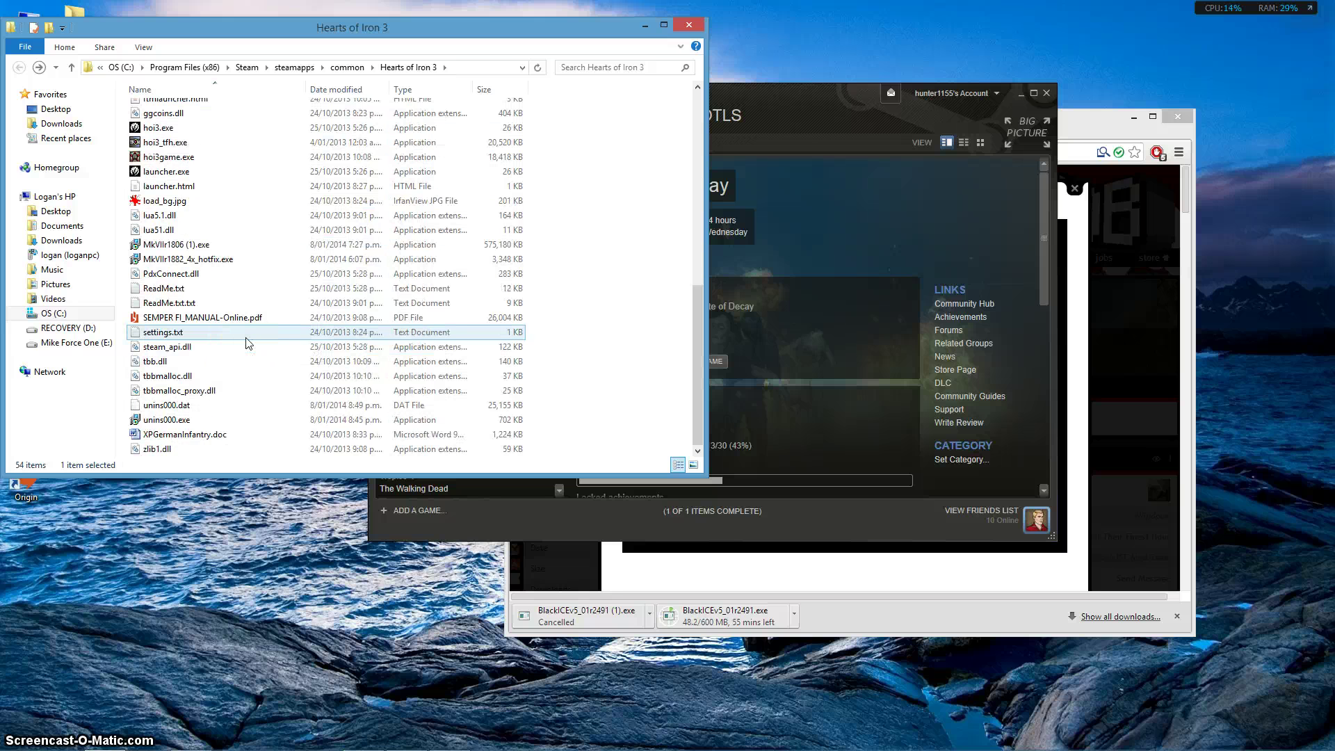
{"action": "scroll", "coordinate": [248, 342], "scroll_direction": "up", "scroll_amount": 4}
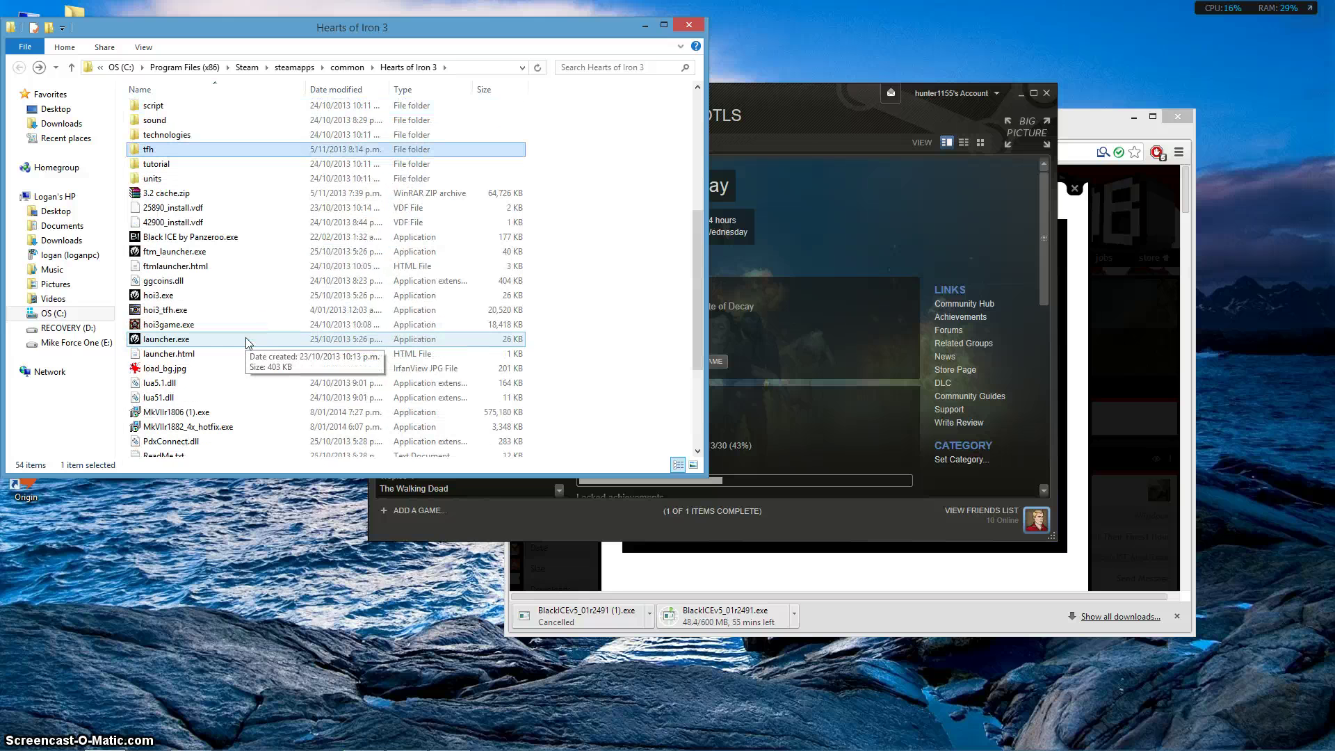
{"action": "left_click", "coordinate": [187, 243]}
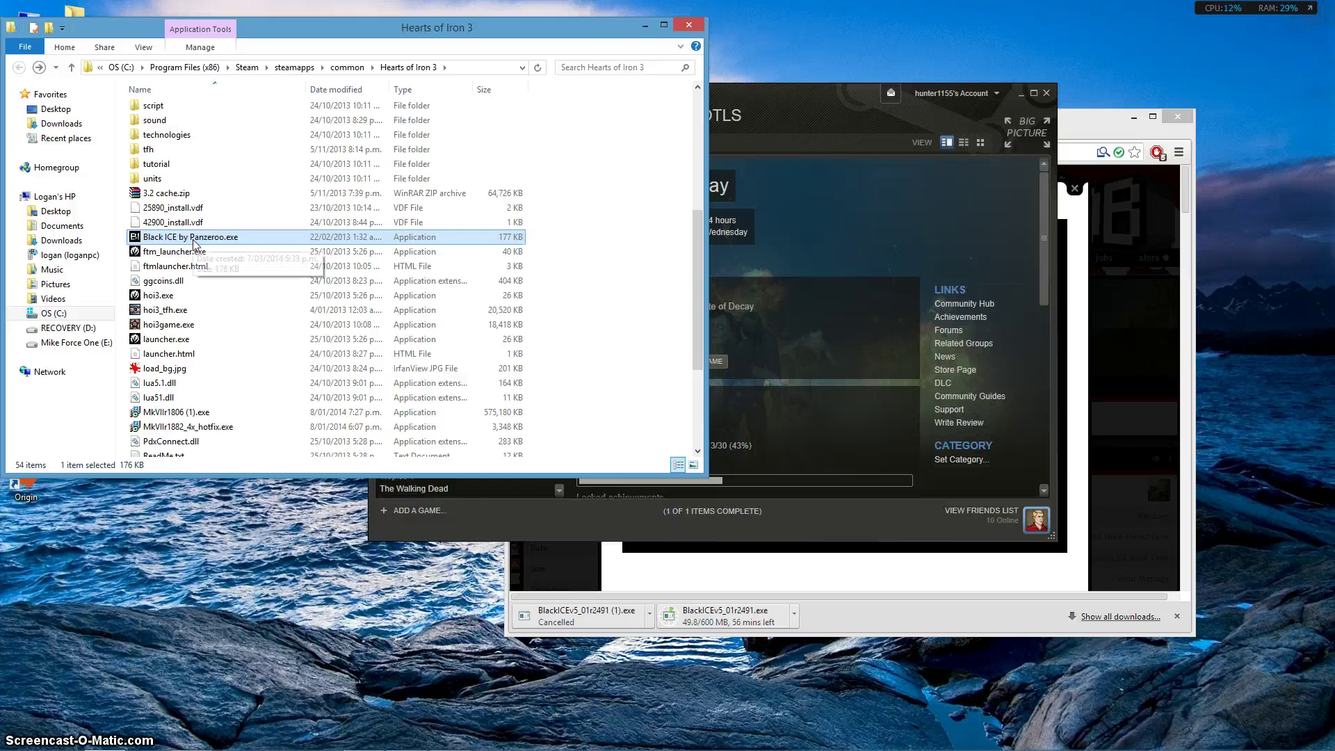
{"action": "double_click", "coordinate": [194, 239]}
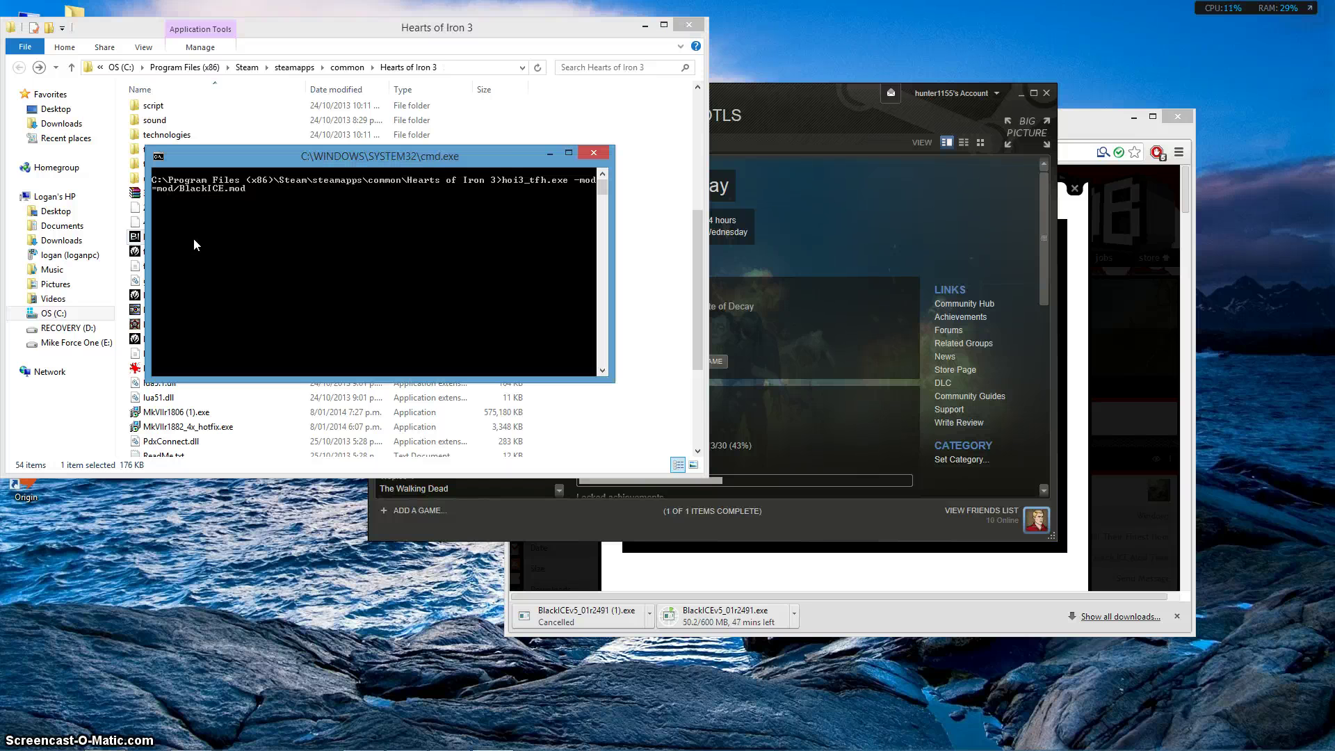
- Drag the console running hoi3_tfh.exe -mod=mod/BlackICE.mod to the right
{"action": "left_click", "coordinate": [367, 186]}
{"action": "left_click", "coordinate": [281, 166]}
{"action": "left_click_drag", "start_coordinate": [289, 161], "coordinate": [377, 165]}
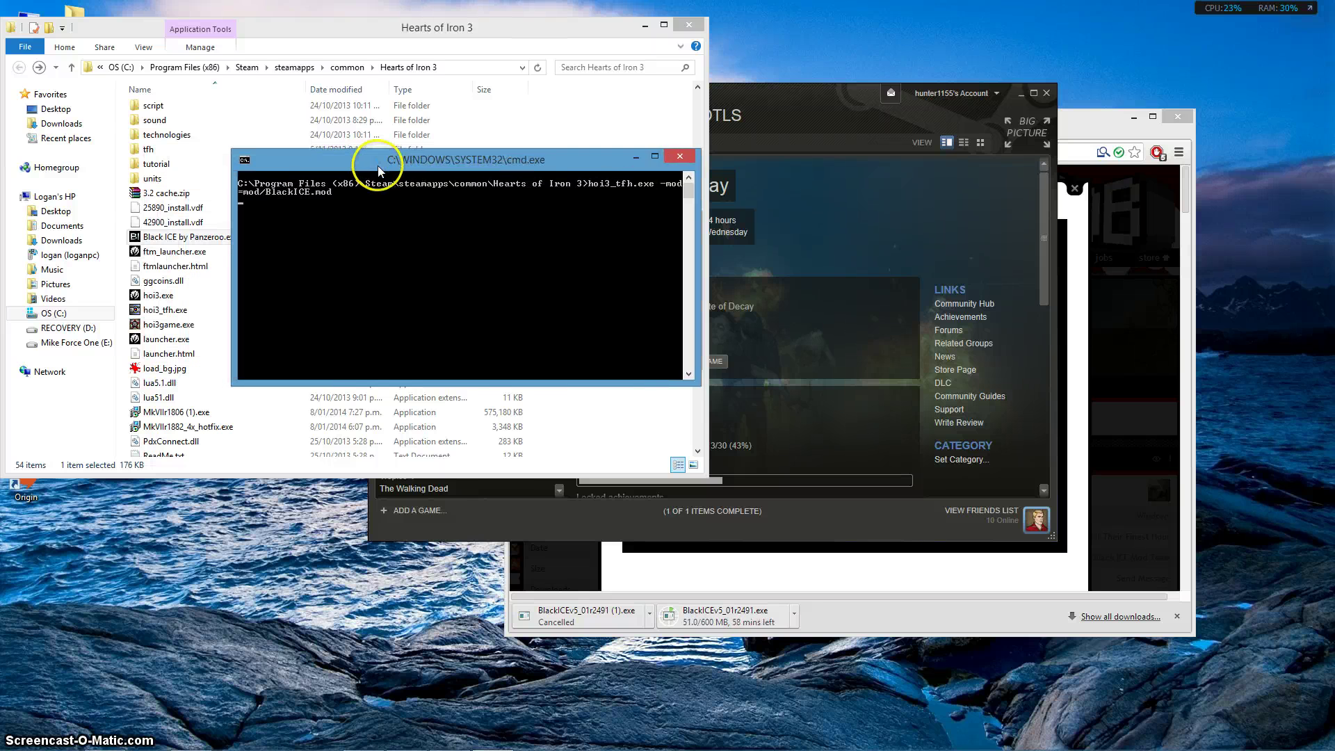
{"action": "left_click", "coordinate": [377, 227]}
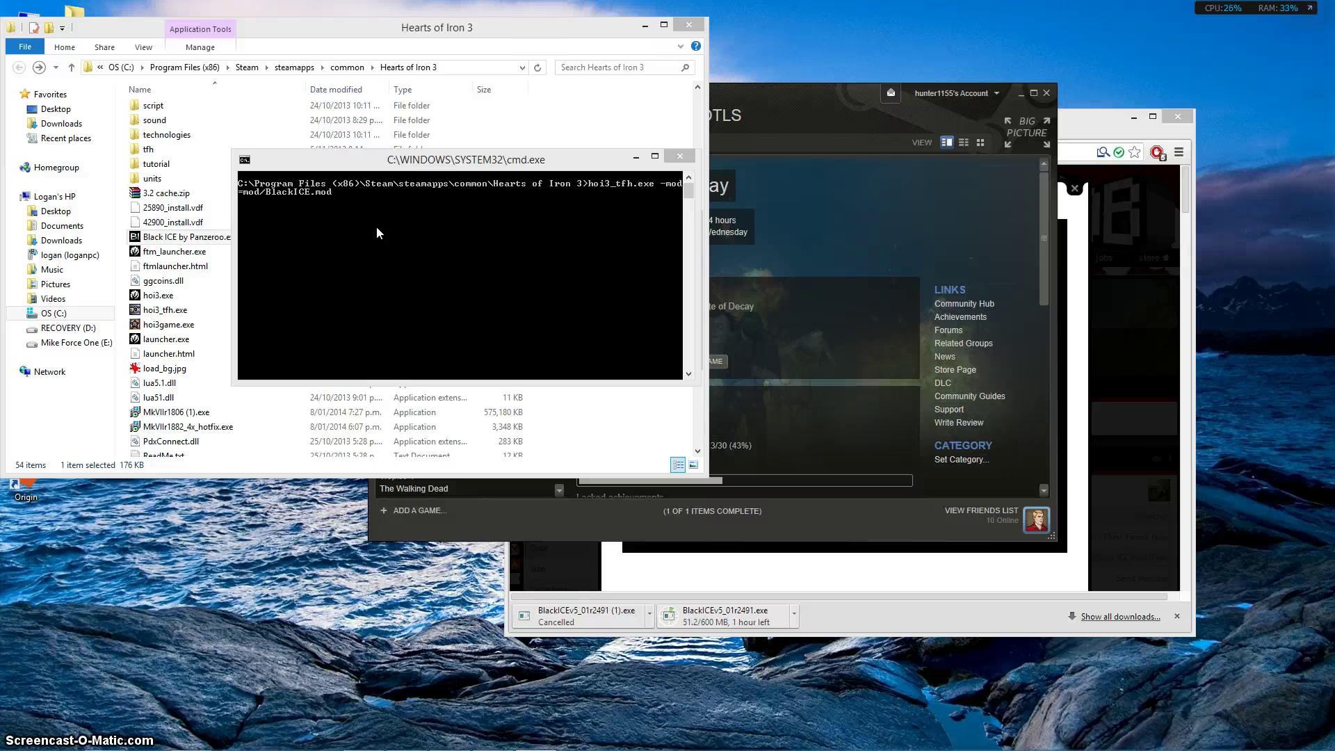